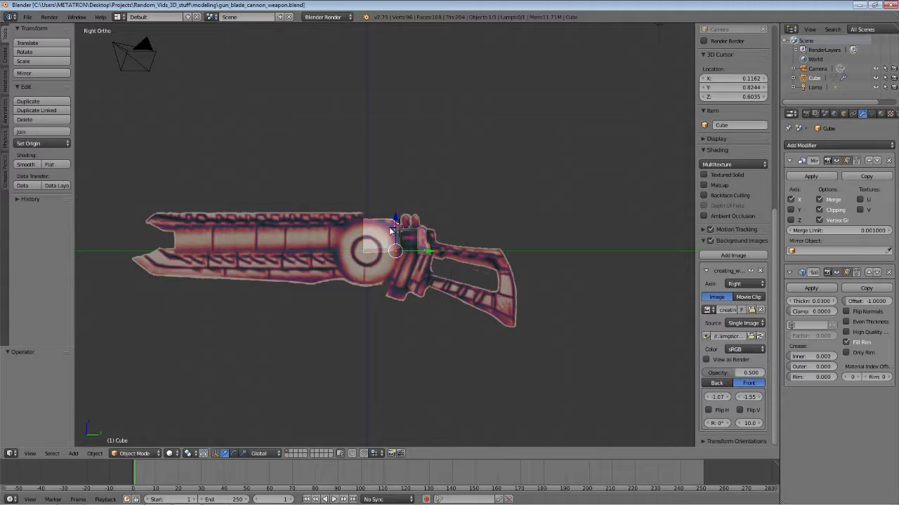
# Step: Enter Edit Mode and raise the block's bottom corner vertex along Y to match the reference
pyautogui.scroll(4, 391, 230)
pyautogui.click(144, 454)
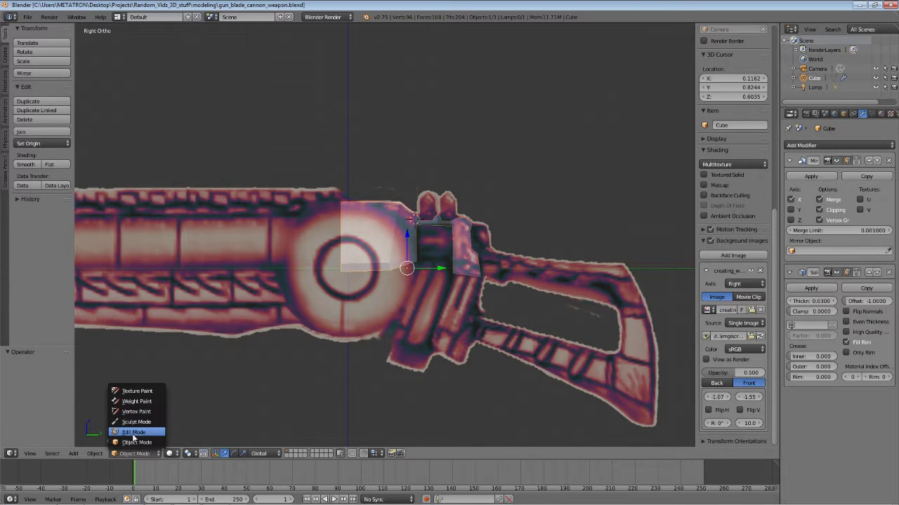
pyautogui.click(134, 431)
pyautogui.scroll(3, 211, 421)
pyautogui.rightClick(311, 288)
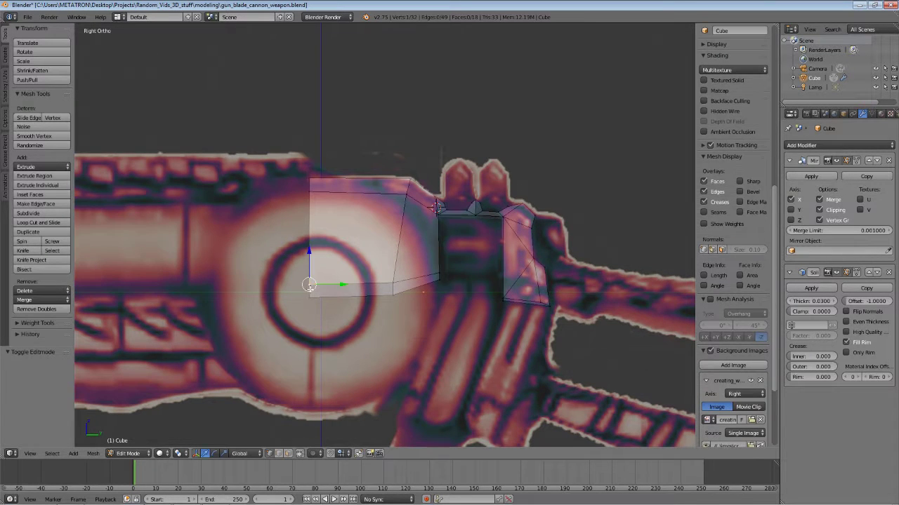
pyautogui.press('g')
pyautogui.press('z')
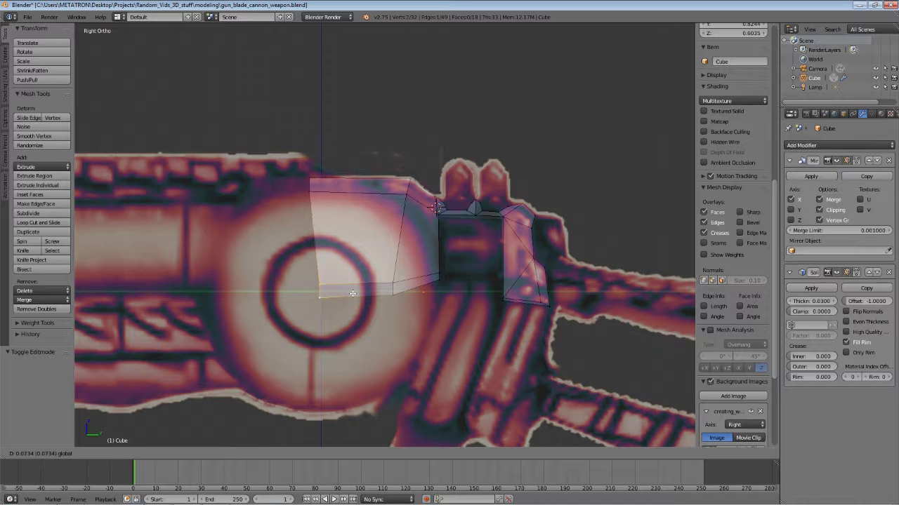
pyautogui.click(350, 294)
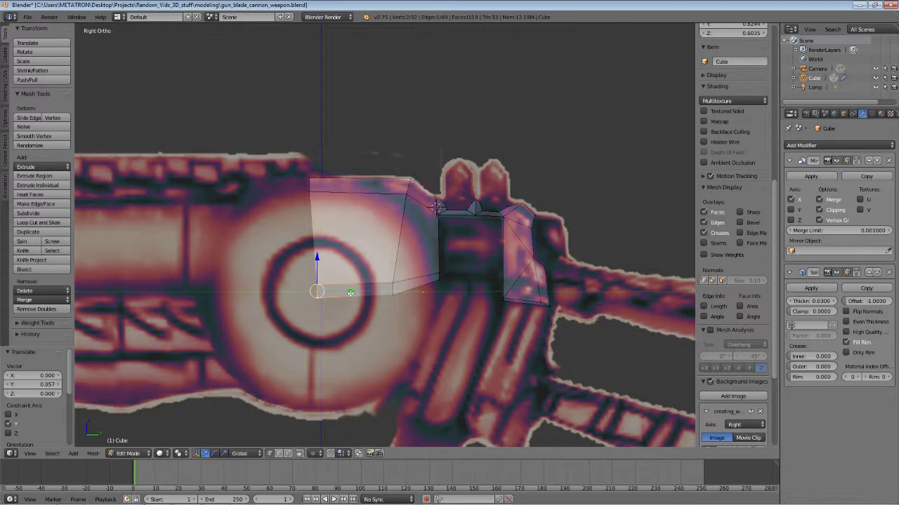
# Step: Raise the next bottom-edge vertex along Y the same way, then deselect all
pyautogui.rightClick(392, 284)
pyautogui.press('g')
pyautogui.press('z')
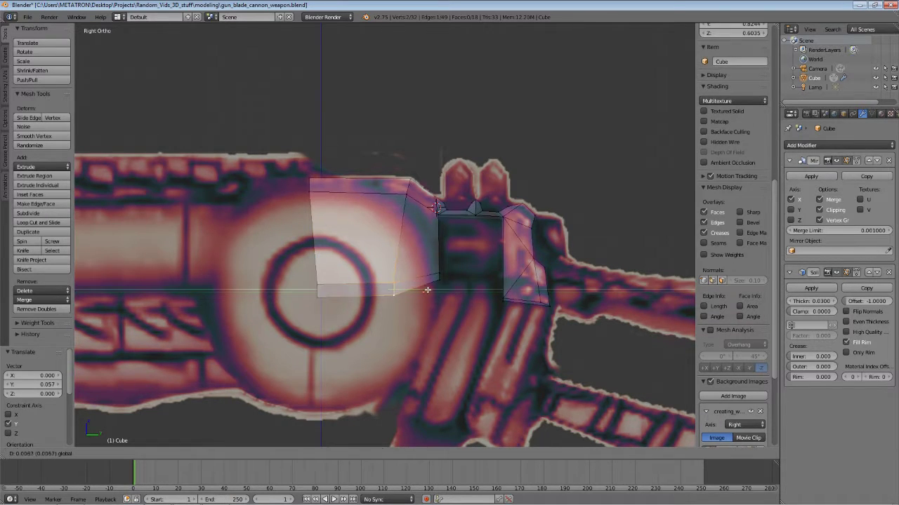
pyautogui.click(428, 289)
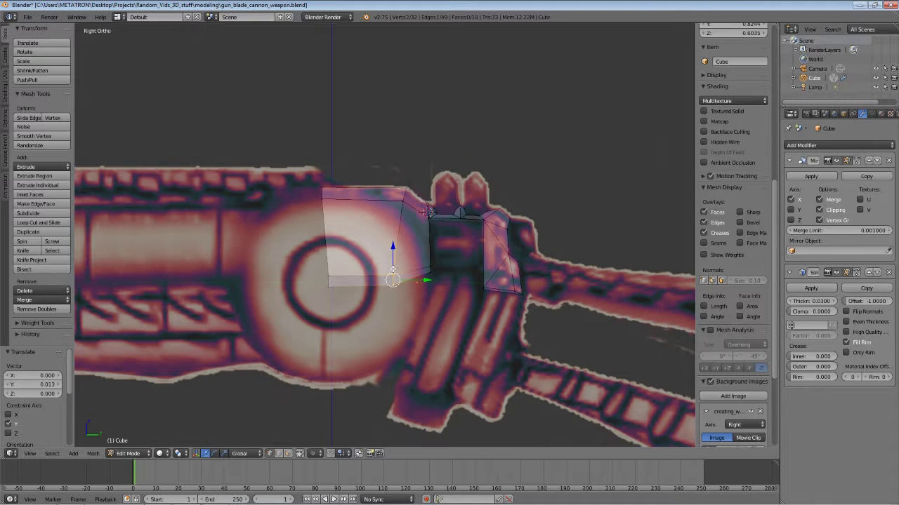
pyautogui.press('a')
pyautogui.moveTo(393, 269); pyautogui.dragTo(424, 269, button='middle')
# Step: Return to Object Mode, snap the 3D cursor to the world origin, and view from the right
pyautogui.click(128, 453)
pyautogui.click(128, 447)
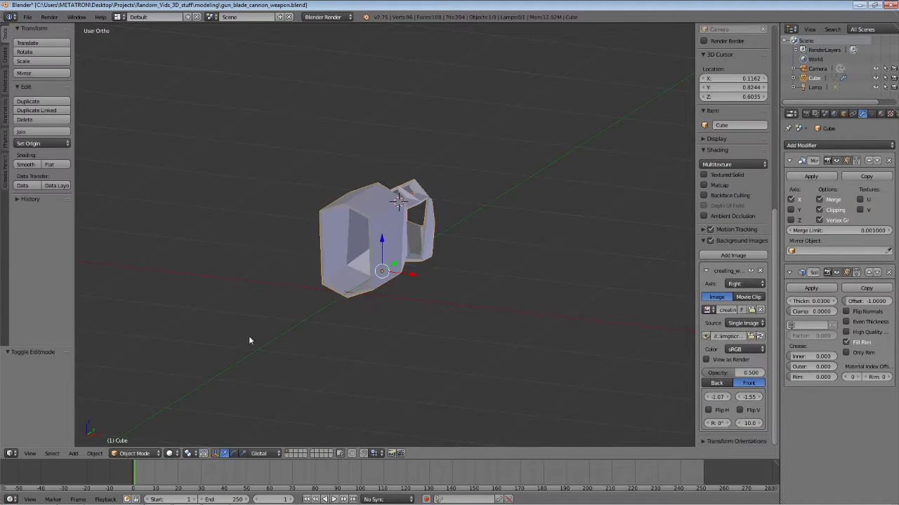
pyautogui.moveTo(251, 341); pyautogui.dragTo(341, 269, button='middle')
pyautogui.hotkey('shift', 's')
pyautogui.click(338, 281)
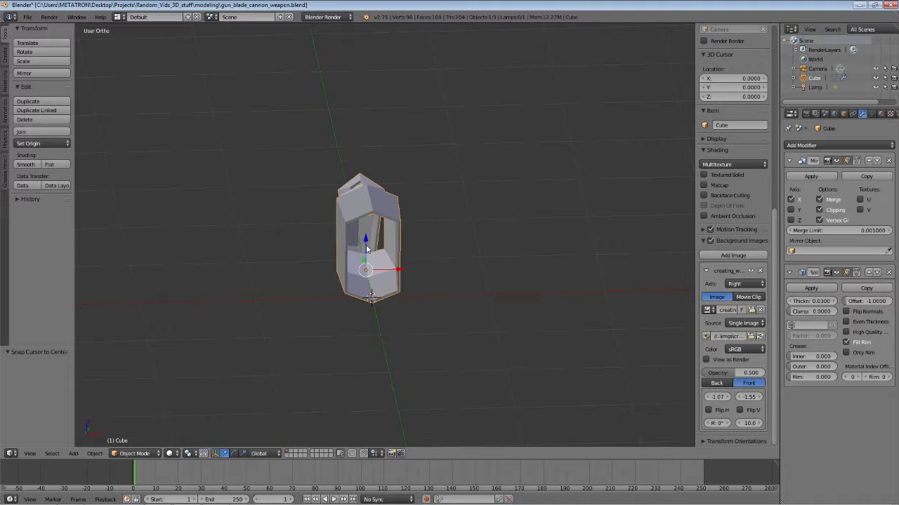
pyautogui.press('KP_3')
# Step: Add a torus at the origin with 12 major and 6 minor segments
pyautogui.click(4, 56)
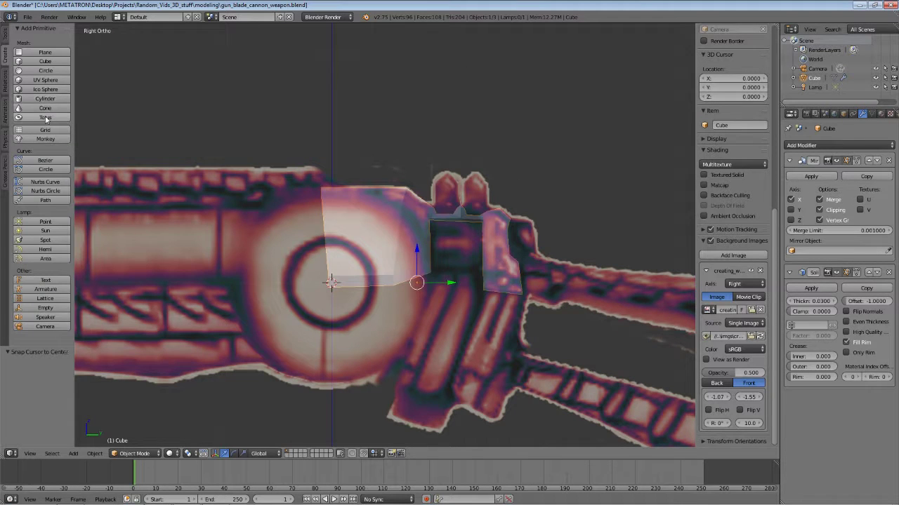
pyautogui.click(45, 118)
pyautogui.scroll(-2, 49, 377)
pyautogui.scroll(-2, 46, 386)
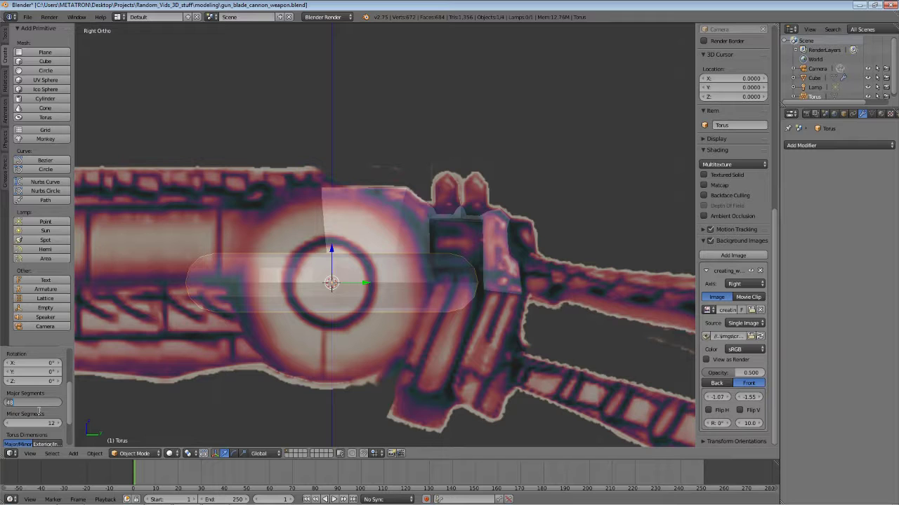
pyautogui.write('12')
pyautogui.press('Return')
pyautogui.write('6')
pyautogui.press('Return')
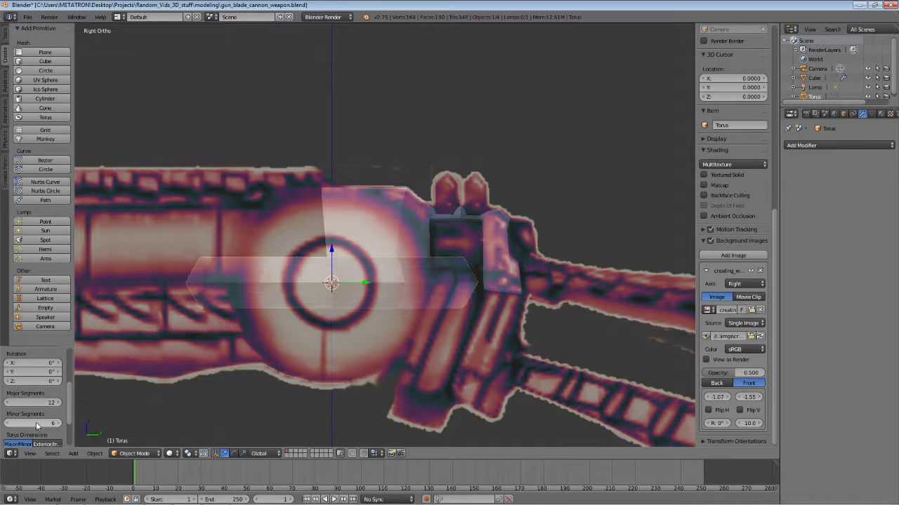
# Step: Set the torus major radius to 0.60 and minor radius to 0.30
pyautogui.scroll(-2, 38, 414)
pyautogui.scroll(-1, 46, 398)
pyautogui.write('0.6')
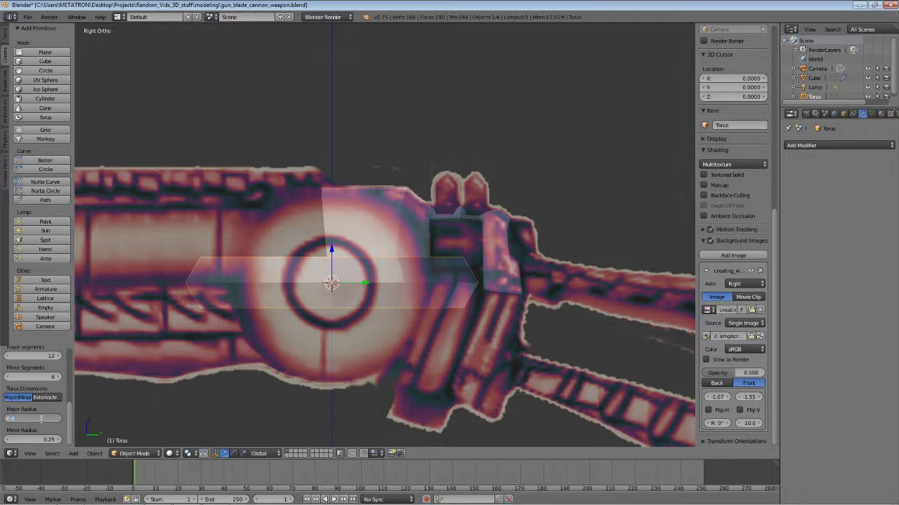
pyautogui.press('Return')
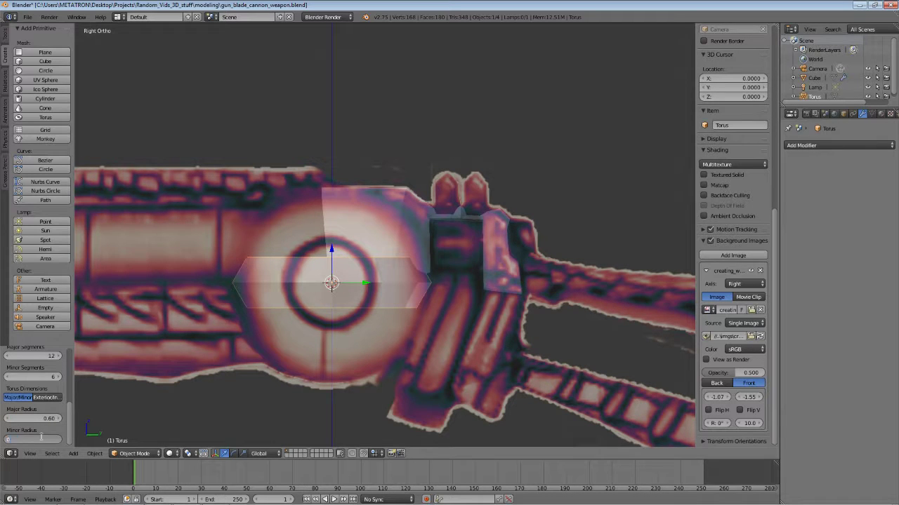
pyautogui.write('.3')
pyautogui.press('Return')
pyautogui.moveTo(336, 184); pyautogui.dragTo(385, 212, button='middle')
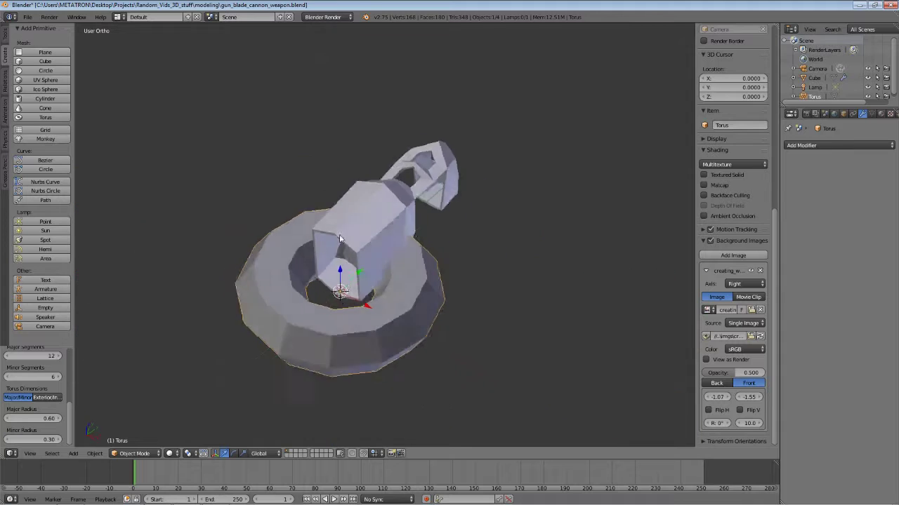
pyautogui.press('KP_1')
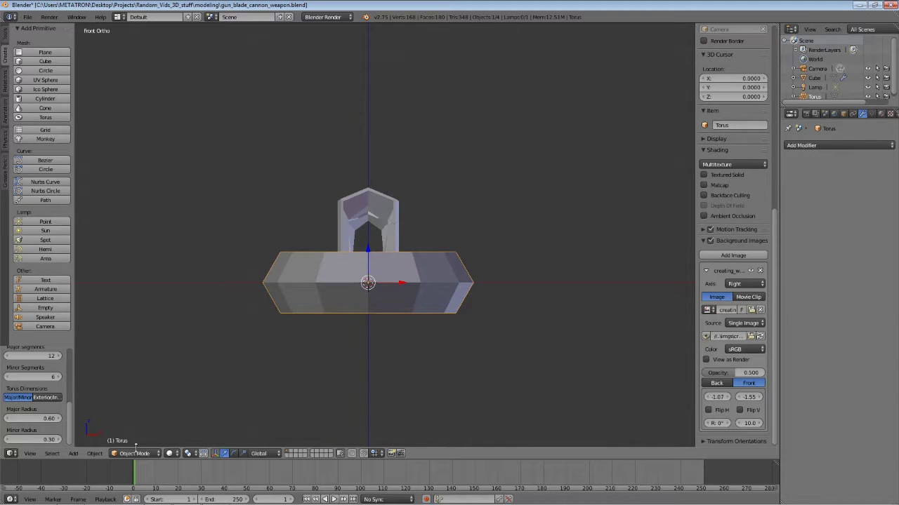
# Step: In Edit Mode, slide the torus right along X and add a Mirror modifier
pyautogui.click(136, 453)
pyautogui.click(133, 432)
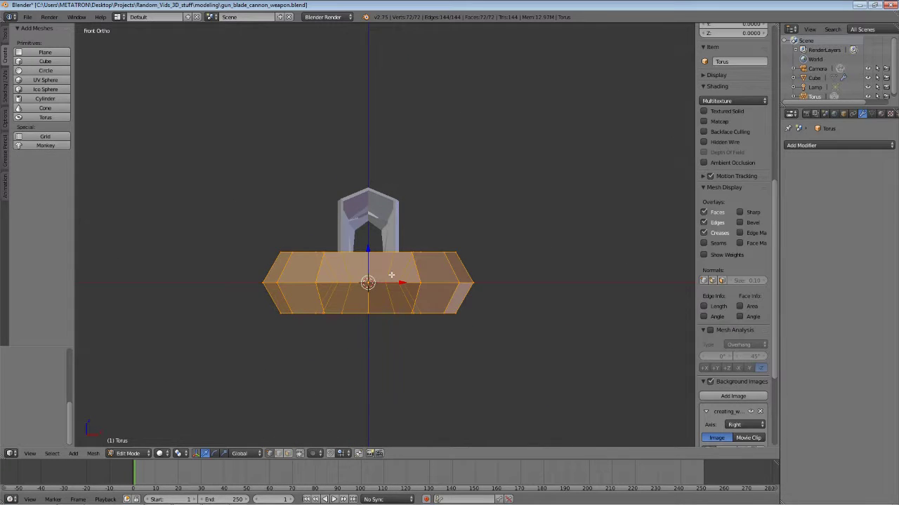
pyautogui.moveTo(401, 282); pyautogui.dragTo(581, 283)
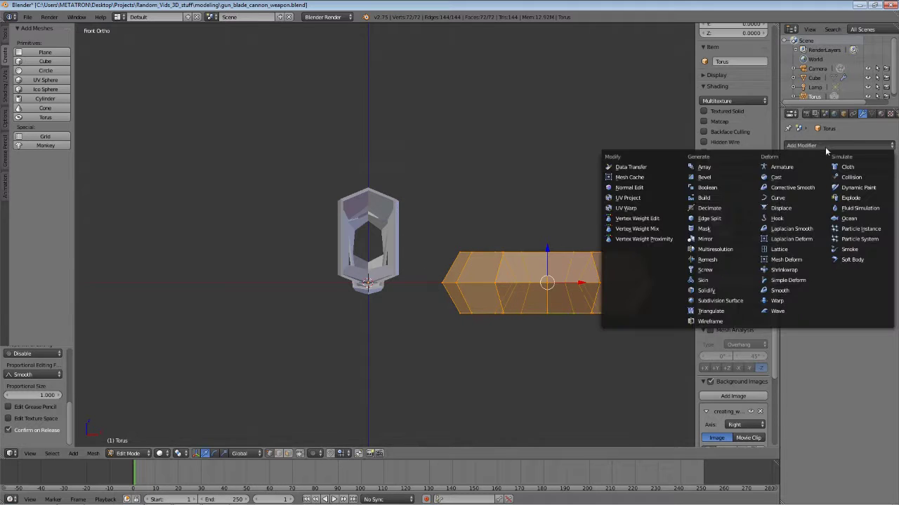
pyautogui.click(825, 146)
pyautogui.click(717, 239)
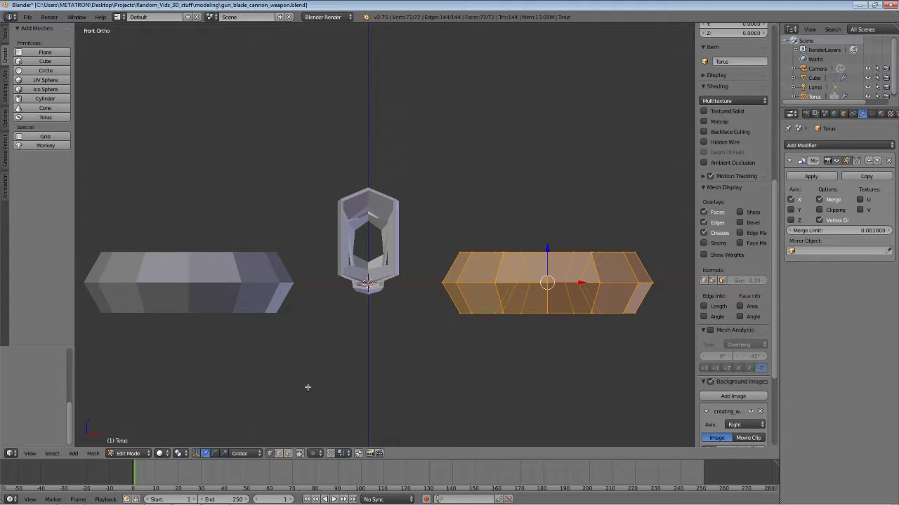
# Step: Rotate the torus 90° upright and circle-select its left-edge vertices
pyautogui.click(215, 453)
pyautogui.moveTo(526, 245); pyautogui.dragTo(575, 266)
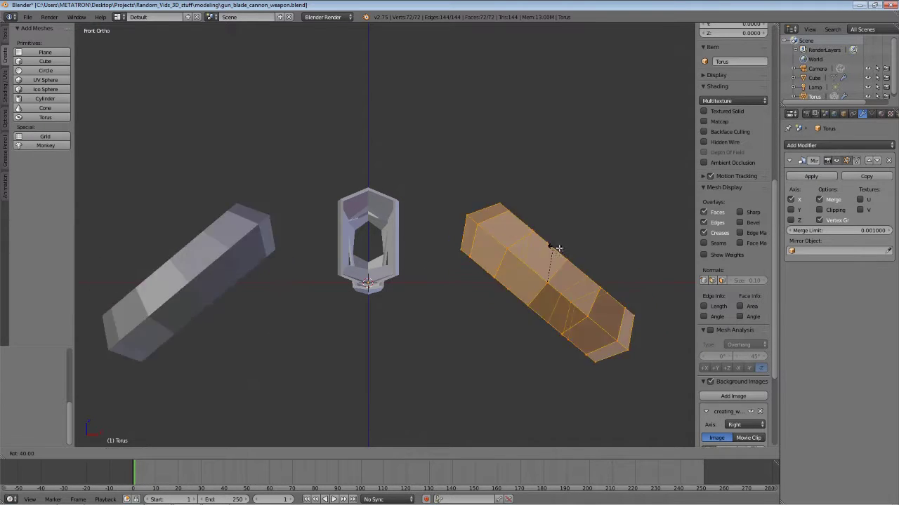
pyautogui.press('a')
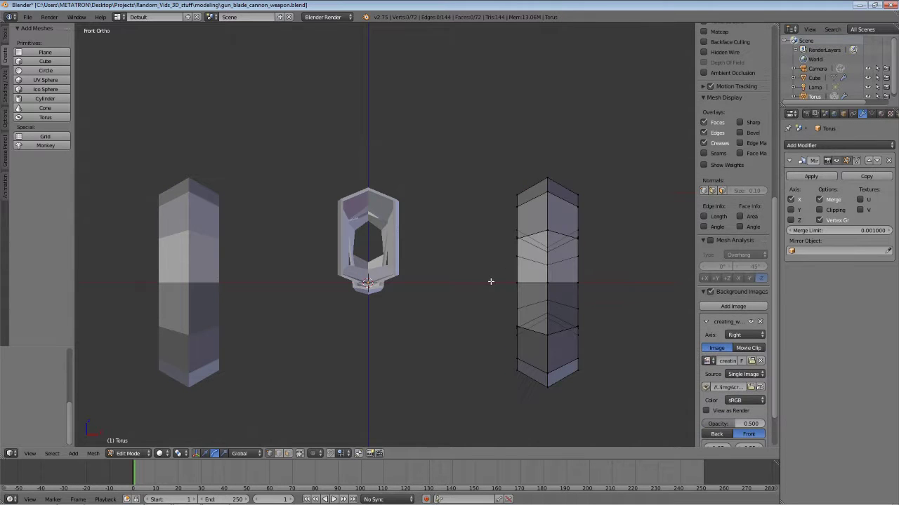
pyautogui.moveTo(516, 193)
pyautogui.mouseDown()
pyautogui.moveTo(522, 338)
pyautogui.moveTo(508, 365)
pyautogui.mouseUp()
pyautogui.press('Escape')
# Step: Delete the selected left-edge vertices and the torus's inner ring
pyautogui.press('x')
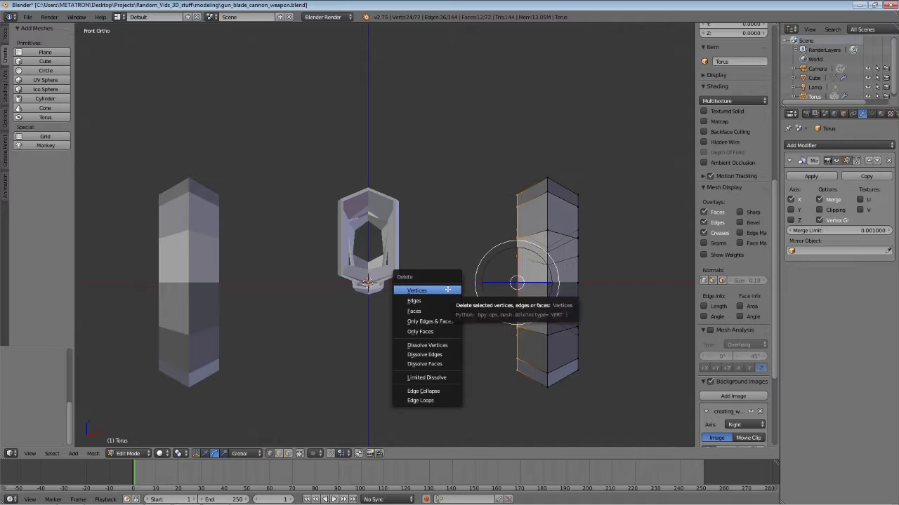
pyautogui.click(450, 290)
pyautogui.moveTo(590, 235); pyautogui.dragTo(445, 265, button='middle')
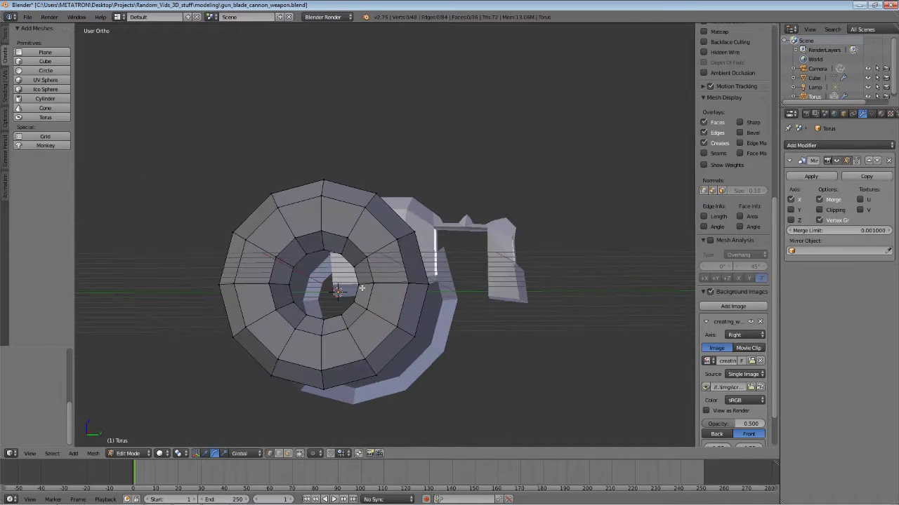
pyautogui.press('a')
pyautogui.press('a')
pyautogui.press('c')
pyautogui.click(323, 285)
pyautogui.press('Escape')
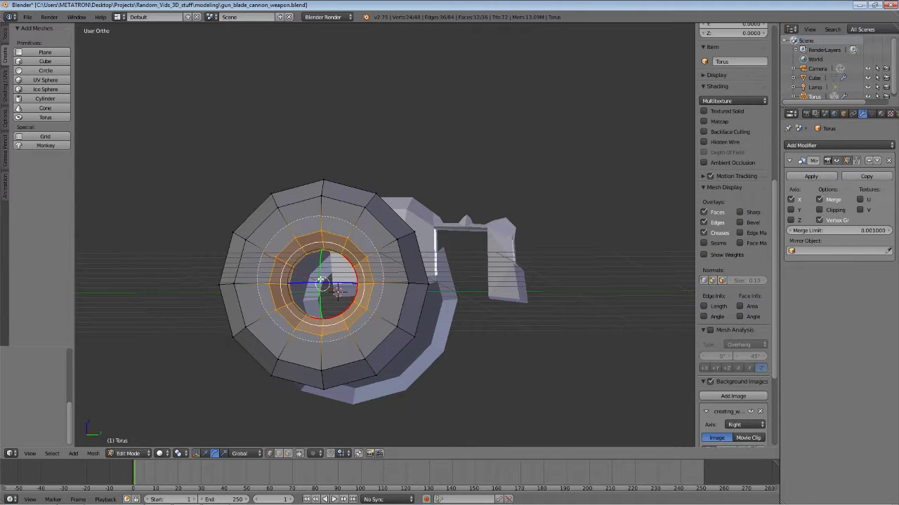
pyautogui.press('x')
pyautogui.click(311, 281)
pyautogui.moveTo(311, 277); pyautogui.dragTo(392, 269, button='middle')
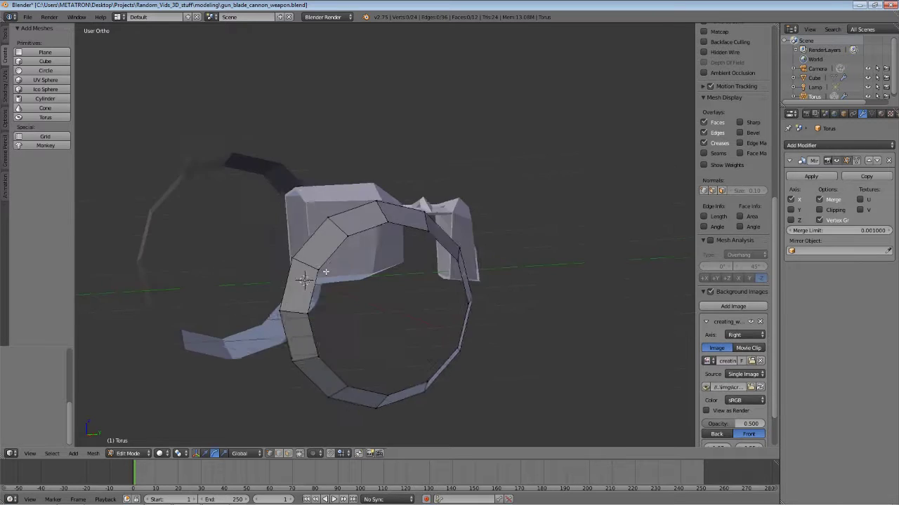
pyautogui.press('KP_1')
# Step: Select the right-edge vertices and fill the open ring with a face
pyautogui.press('c')
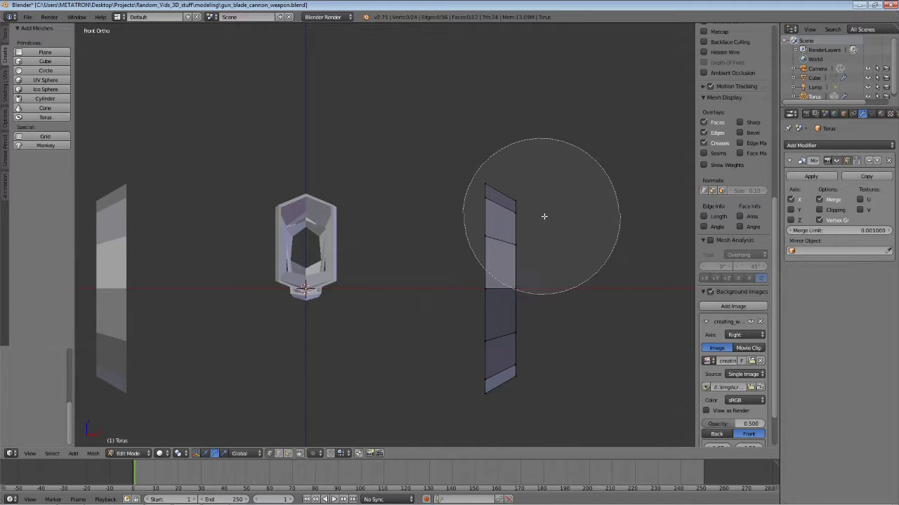
pyautogui.scroll(3, 541, 212)
pyautogui.moveTo(540, 212); pyautogui.dragTo(538, 339)
pyautogui.press('Escape')
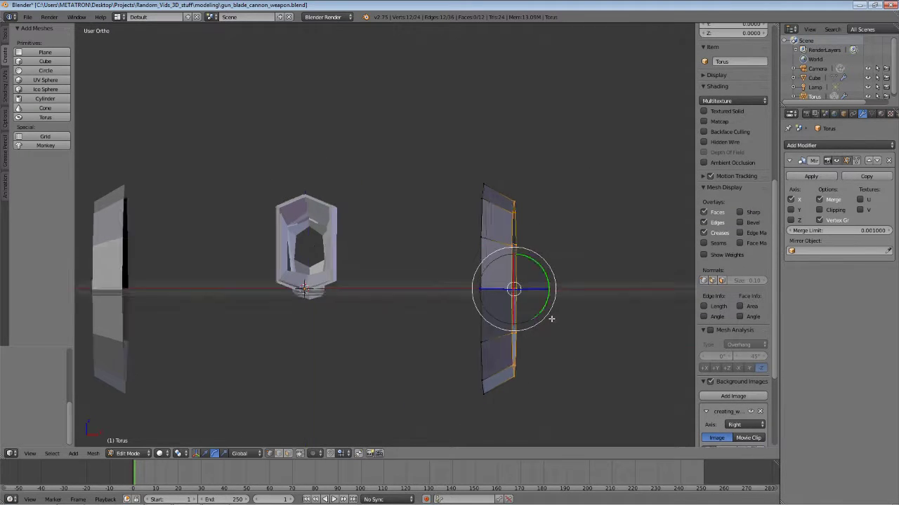
pyautogui.moveTo(547, 314); pyautogui.dragTo(544, 313, button='middle')
pyautogui.press('f')
pyautogui.scroll(-1, 443, 289)
# Step: Move the whole torus mesh along X onto the centre axis
pyautogui.press('a')
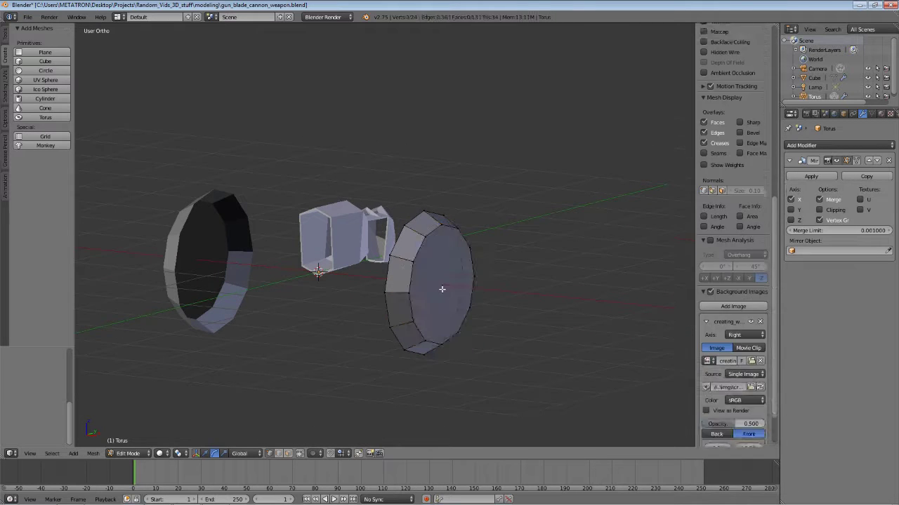
pyautogui.press('a')
pyautogui.press('KP_1')
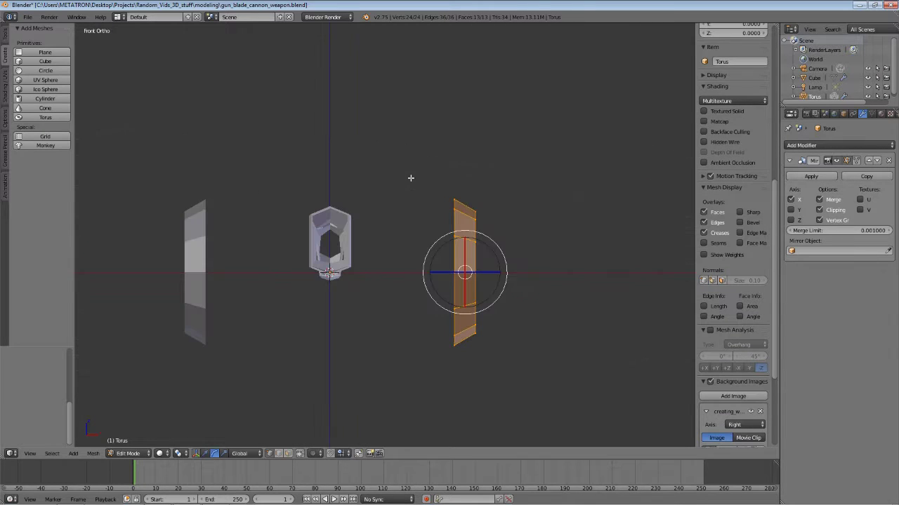
pyautogui.press('g')
pyautogui.press('x')
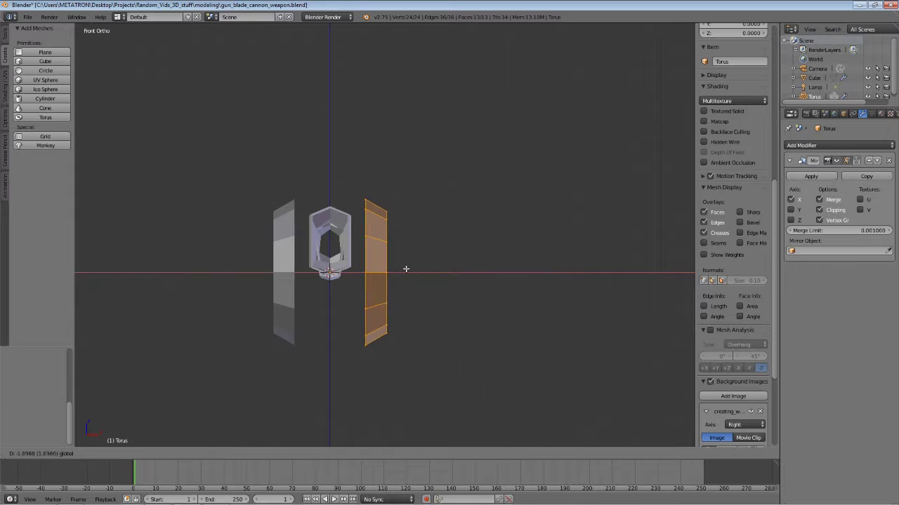
pyautogui.click(376, 268)
# Step: View the torus face-on from the right over the reference and select all vertices
pyautogui.scroll(3, 373, 267)
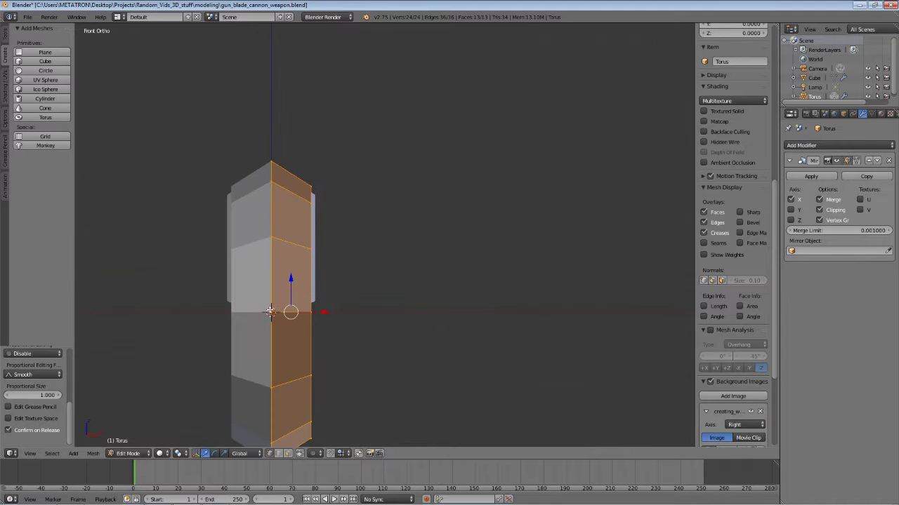
pyautogui.moveTo(373, 267)
pyautogui.mouseDown(button='middle')
pyautogui.moveTo(361, 291)
pyautogui.moveTo(274, 377)
pyautogui.mouseUp(button='middle')
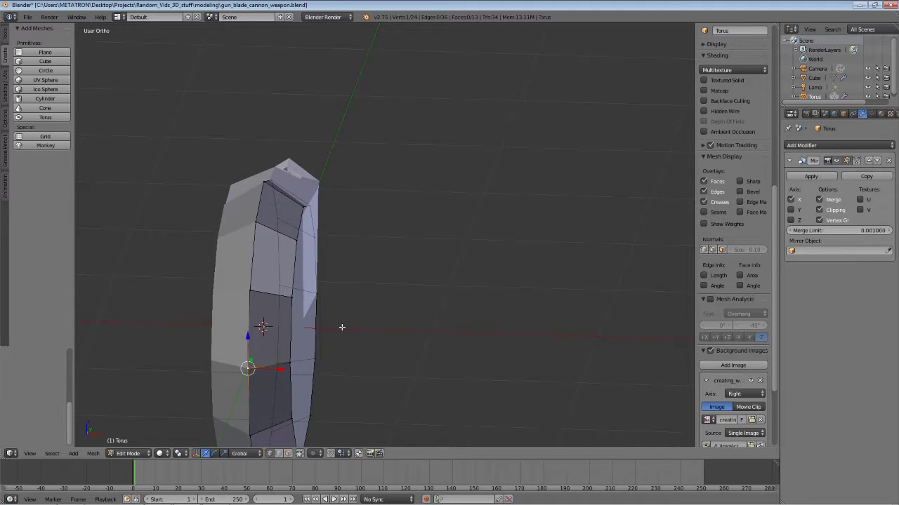
pyautogui.press('KP_3')
pyautogui.scroll(-1, 342, 327)
pyautogui.scroll(-1, 342, 327)
pyautogui.press('a')
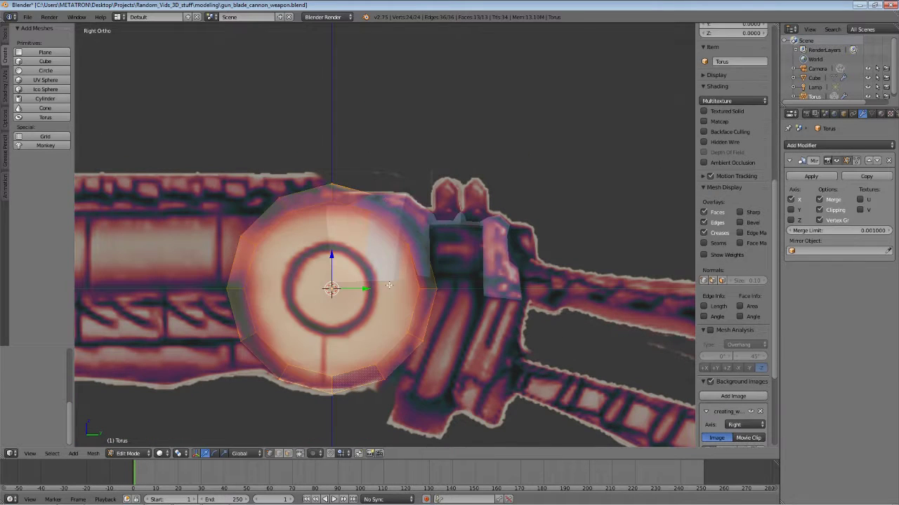
# Step: Shrink the torus slightly and move the object a little down
pyautogui.press('s')
pyautogui.click(472, 263)
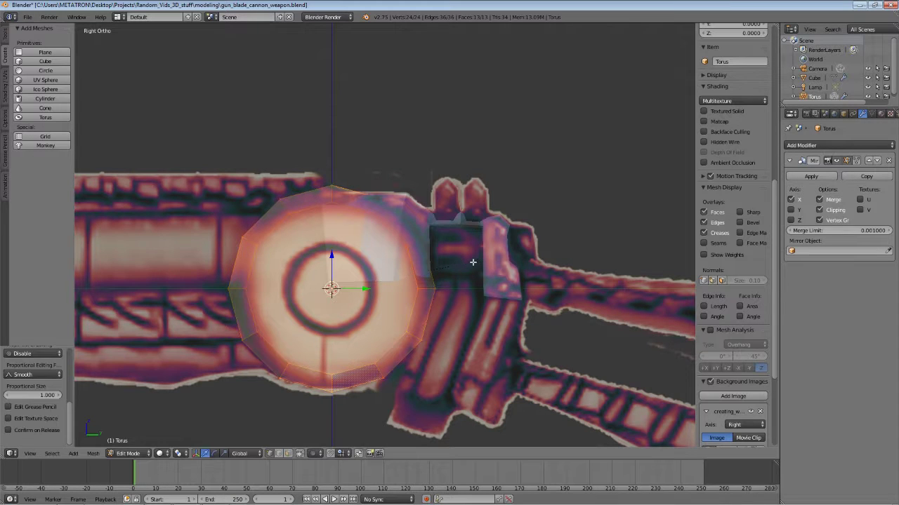
pyautogui.click(128, 453)
pyautogui.click(133, 437)
pyautogui.press('g')
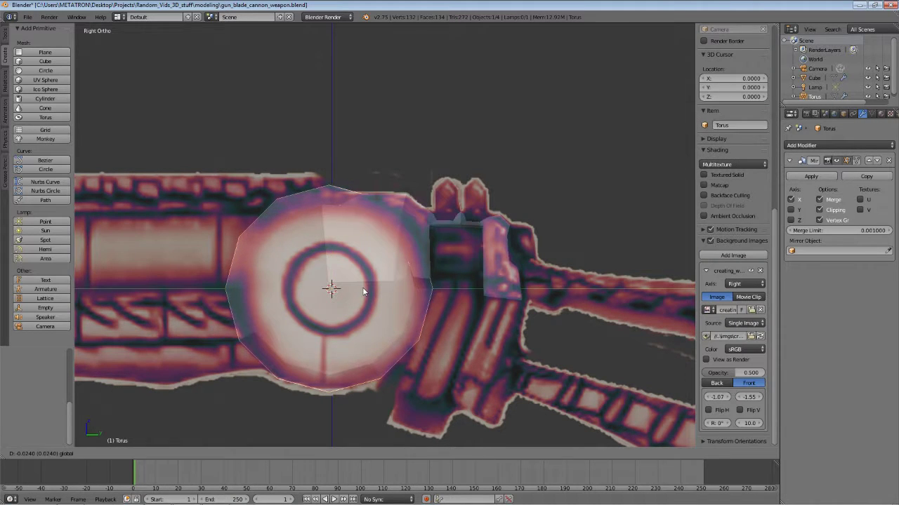
pyautogui.click(360, 292)
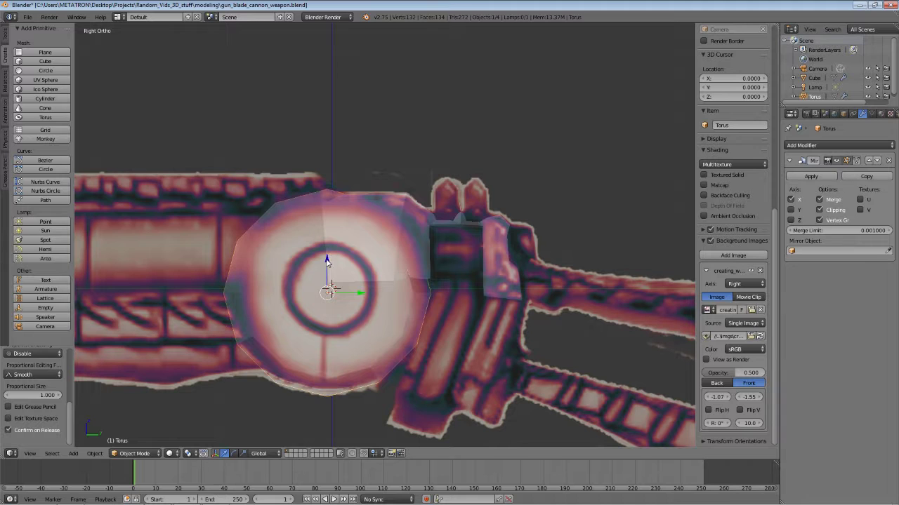
# Step: Shrink the torus again, reposition it, and view it edge-on from the front
pyautogui.click(133, 453)
pyautogui.click(133, 431)
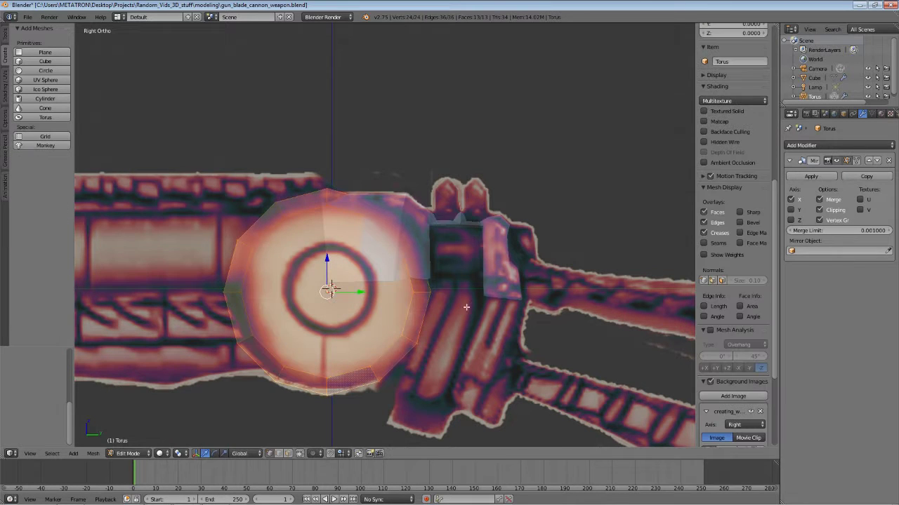
pyautogui.press('s')
pyautogui.click(468, 303)
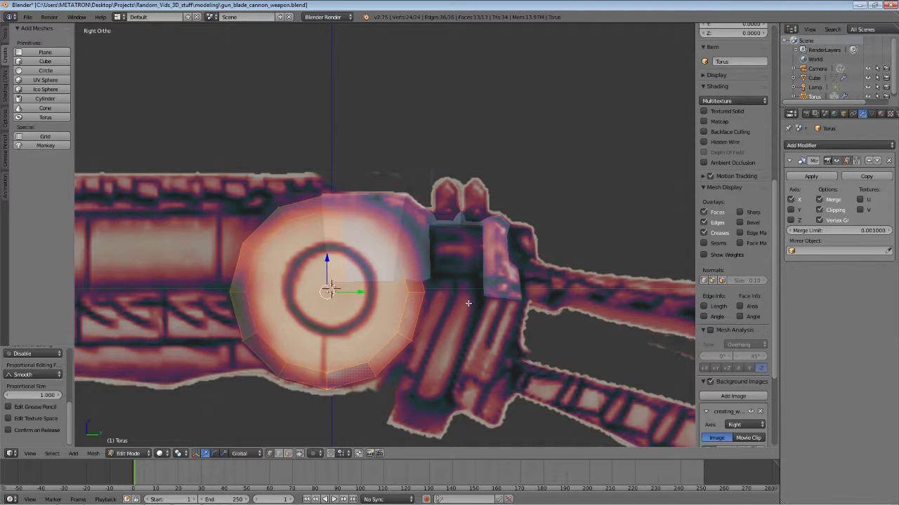
pyautogui.click(134, 453)
pyautogui.click(133, 444)
pyautogui.press('g')
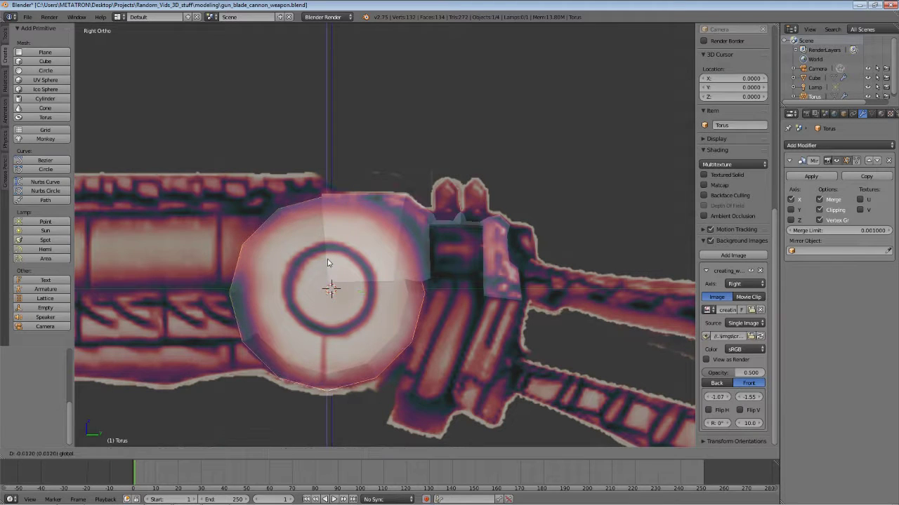
pyautogui.click(311, 286)
pyautogui.moveTo(229, 375)
pyautogui.mouseDown(button='middle')
pyautogui.moveTo(353, 309)
pyautogui.moveTo(385, 306)
pyautogui.mouseUp(button='middle')
pyautogui.press('KP_1')
# Step: In Edit Mode, push the torus's right-edge vertices outward about 0.064 to thicken it
pyautogui.click(134, 453)
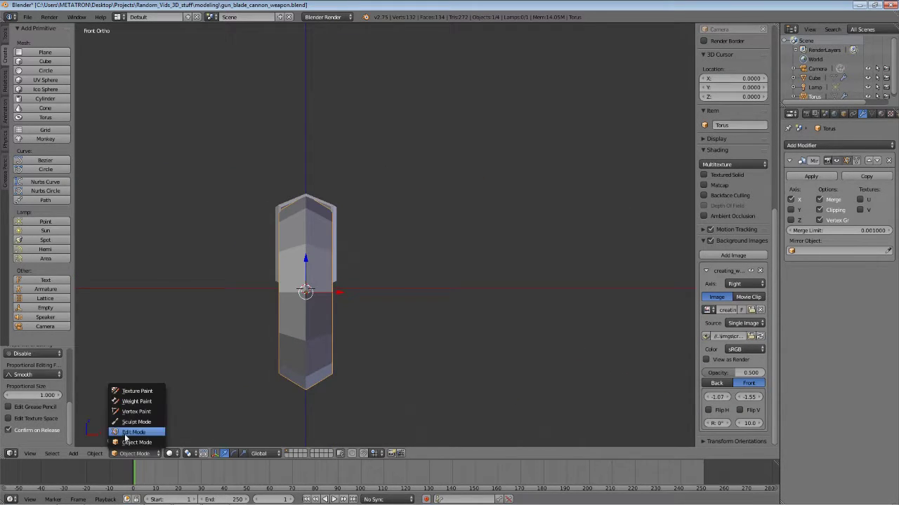
pyautogui.click(130, 432)
pyautogui.press('c')
pyautogui.moveTo(361, 245)
pyautogui.mouseDown()
pyautogui.moveTo(361, 225)
pyautogui.moveTo(353, 367)
pyautogui.mouseUp()
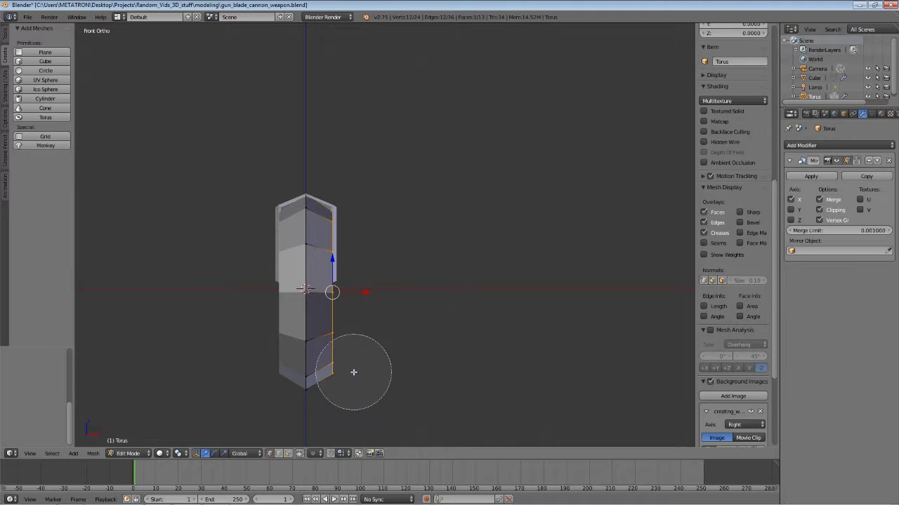
pyautogui.rightClick(469, 279)
pyautogui.moveTo(364, 290); pyautogui.dragTo(372, 295)
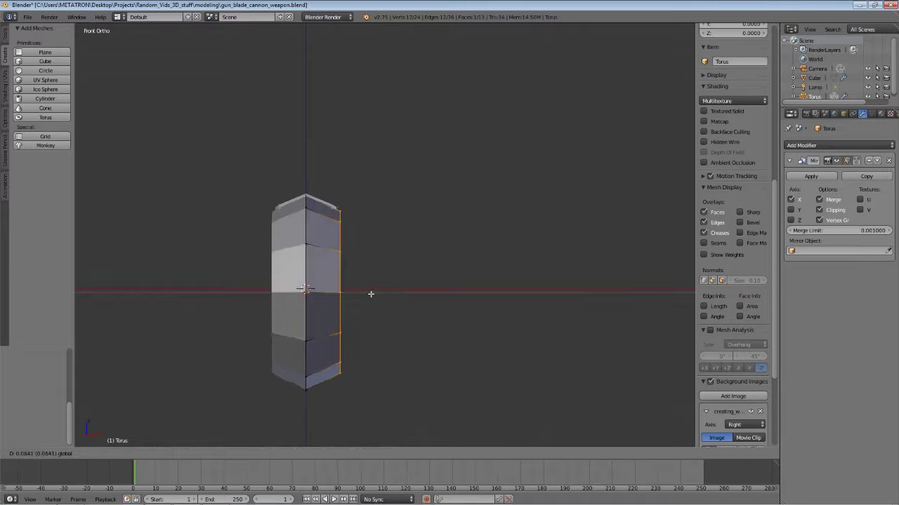
pyautogui.click(375, 295)
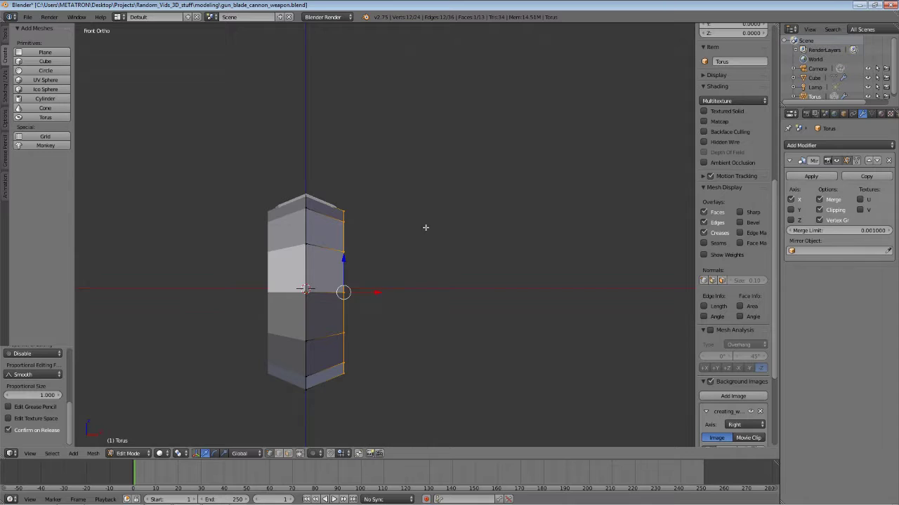
# Step: From the right view, circle-select the vertices along the ring's top
pyautogui.press('KP_3')
pyautogui.press('a')
pyautogui.press('c')
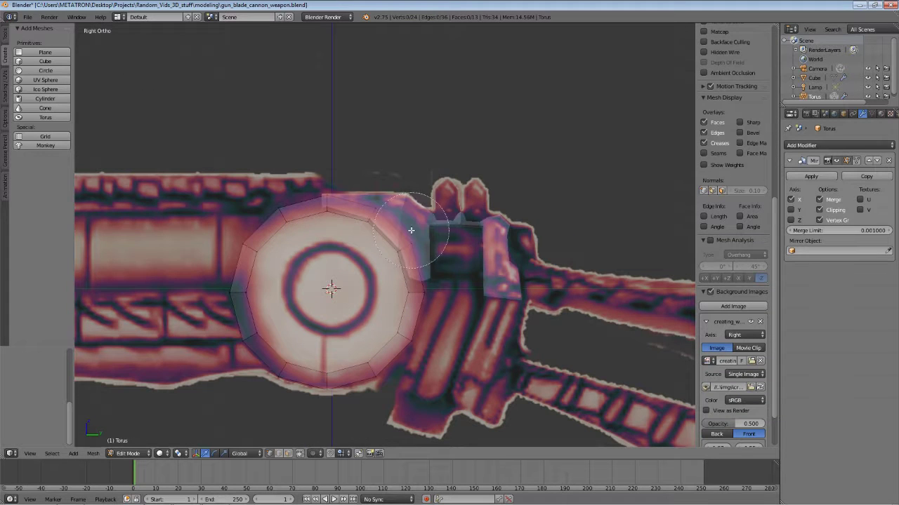
pyautogui.click(431, 223)
pyautogui.moveTo(431, 223); pyautogui.dragTo(330, 157)
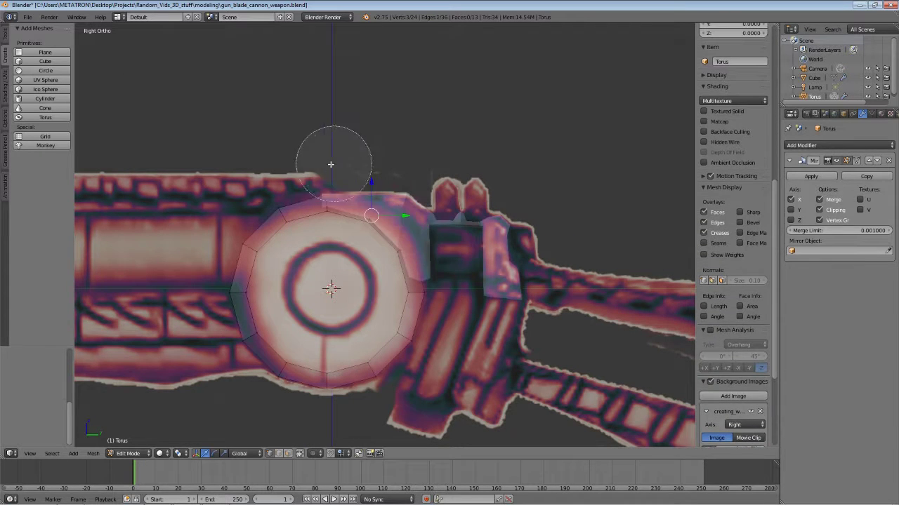
pyautogui.rightClick(235, 190)
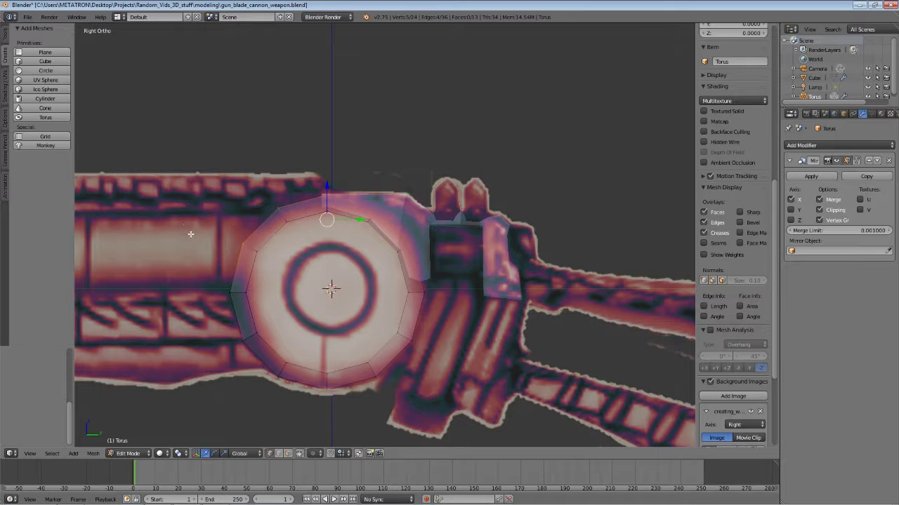
pyautogui.moveTo(239, 249)
pyautogui.mouseDown(button='middle')
pyautogui.moveTo(314, 255)
pyautogui.moveTo(365, 243)
pyautogui.mouseUp(button='middle')
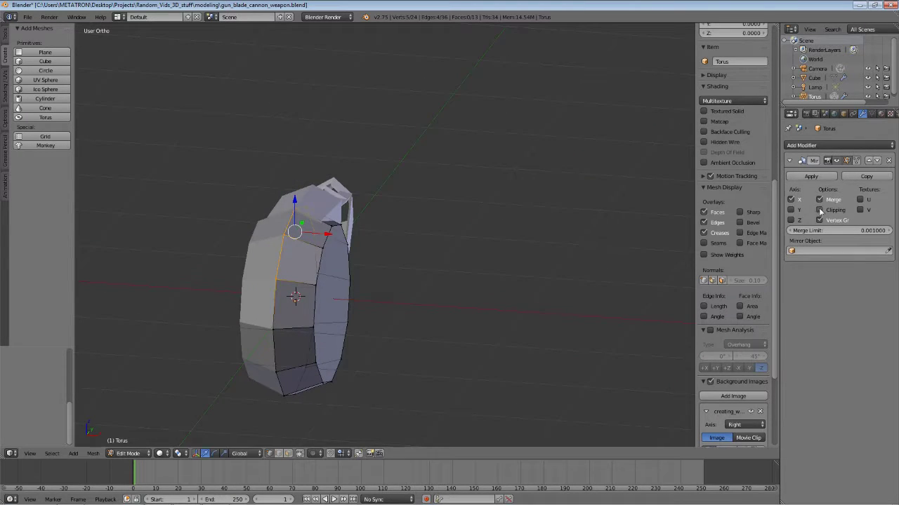
# Step: Pull the selected top vertices outward along X
pyautogui.press('g')
pyautogui.press('x')
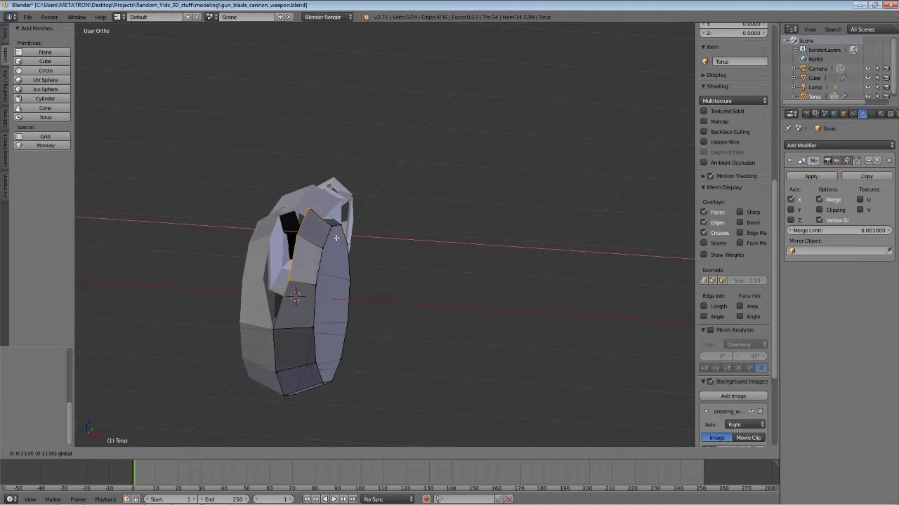
pyautogui.click(337, 238)
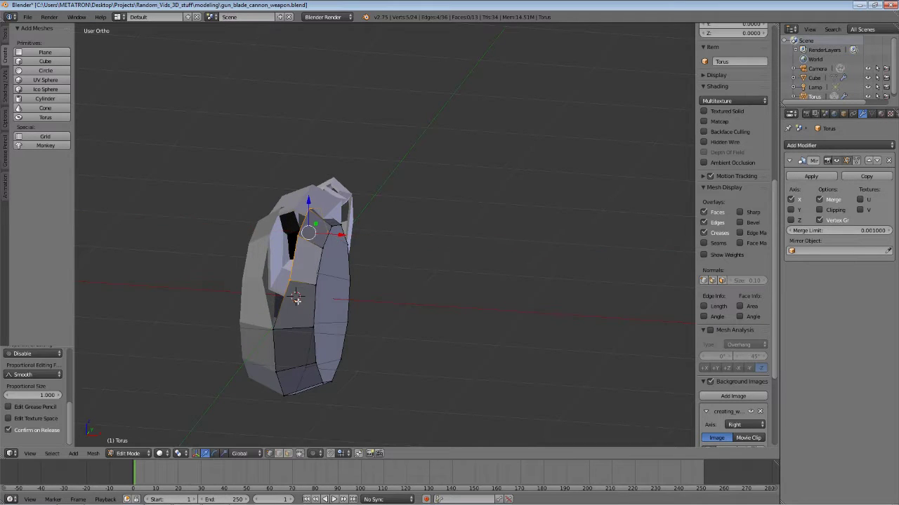
pyautogui.moveTo(337, 238)
pyautogui.mouseDown(button='middle')
pyautogui.moveTo(347, 307)
pyautogui.moveTo(307, 306)
pyautogui.moveTo(363, 245)
pyautogui.moveTo(247, 262)
pyautogui.moveTo(403, 248)
pyautogui.moveTo(311, 289)
pyautogui.mouseUp(button='middle')
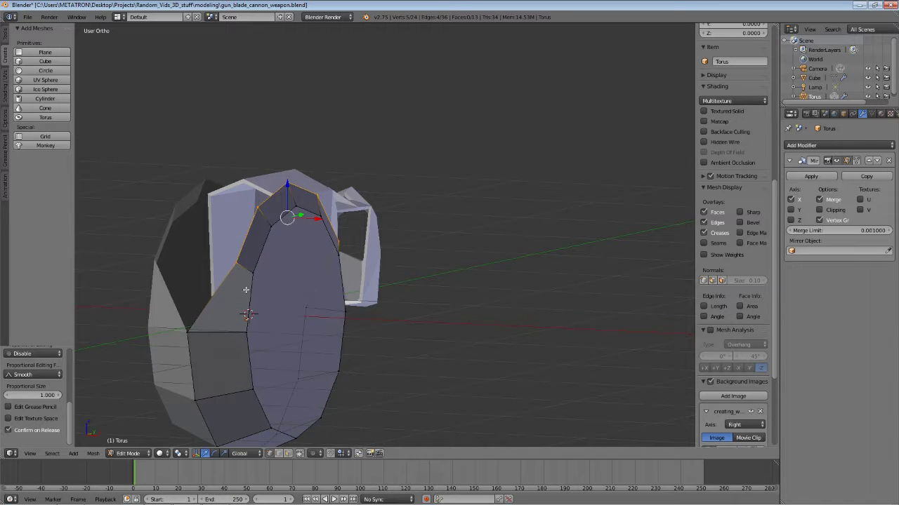
pyautogui.moveTo(245, 289)
pyautogui.mouseDown(button='middle')
pyautogui.moveTo(249, 307)
pyautogui.moveTo(232, 310)
pyautogui.mouseUp(button='middle')
# Step: Make two knife cuts in the ring and delete the faces between them
pyautogui.press('k')
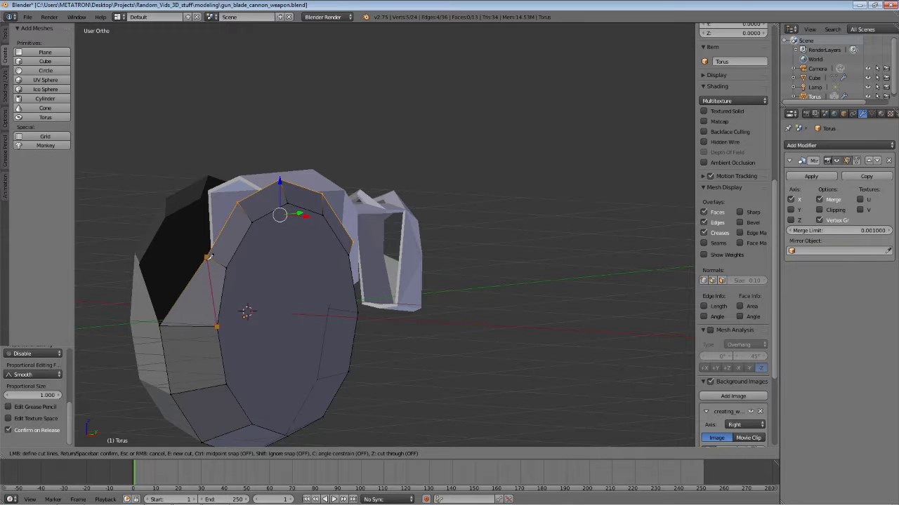
pyautogui.click(216, 324)
pyautogui.press('Return')
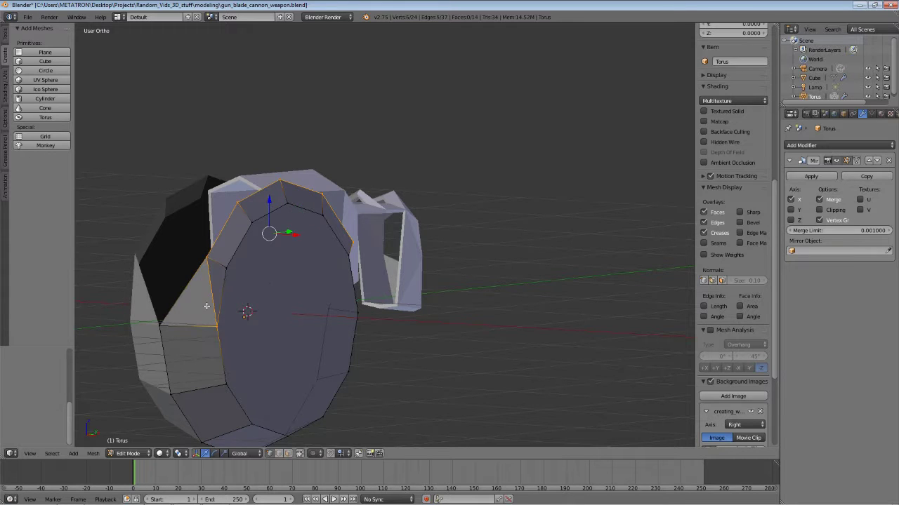
pyautogui.moveTo(301, 282); pyautogui.dragTo(442, 318, button='middle')
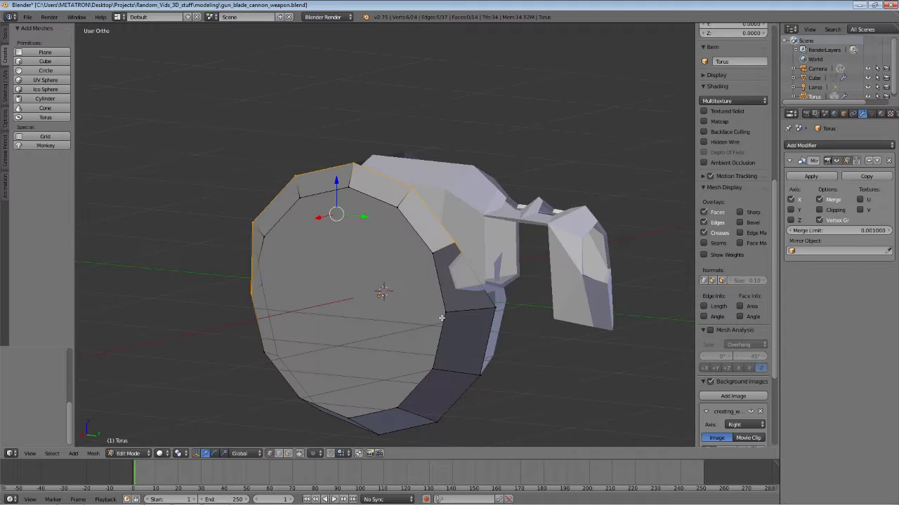
pyautogui.press('k')
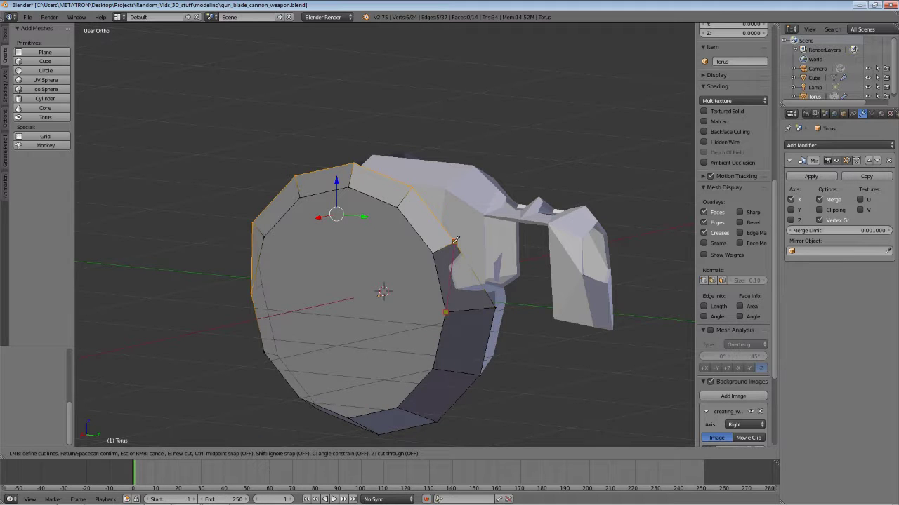
pyautogui.press('Return')
pyautogui.moveTo(467, 301)
pyautogui.mouseDown(button='middle')
pyautogui.moveTo(222, 325)
pyautogui.moveTo(375, 290)
pyautogui.mouseUp(button='middle')
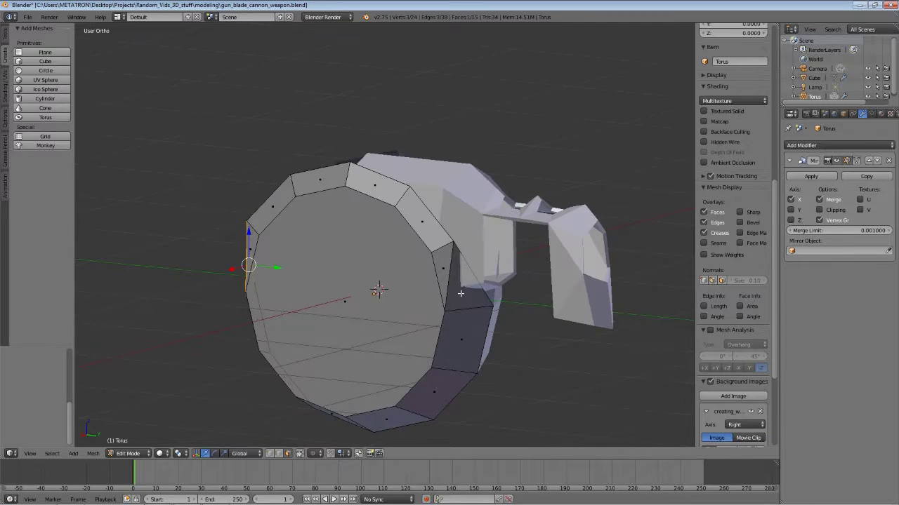
pyautogui.press('x')
pyautogui.click(446, 308)
pyautogui.press('KP_3')
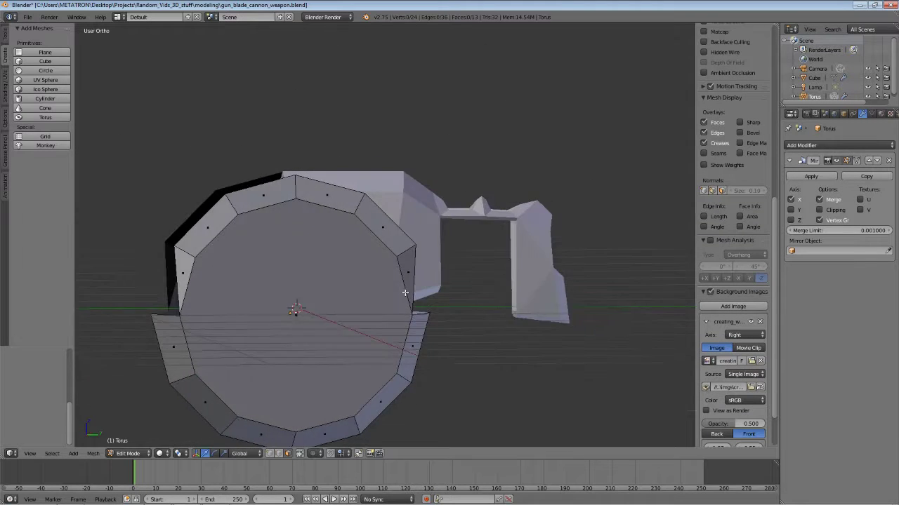
# Step: Select vertices on both sides of the chamber ring and scale that loop toward the reference hub
pyautogui.rightClick(181, 245)
pyautogui.keyDown('shift'); pyautogui.rightClick(424, 247); pyautogui.keyUp('shift')
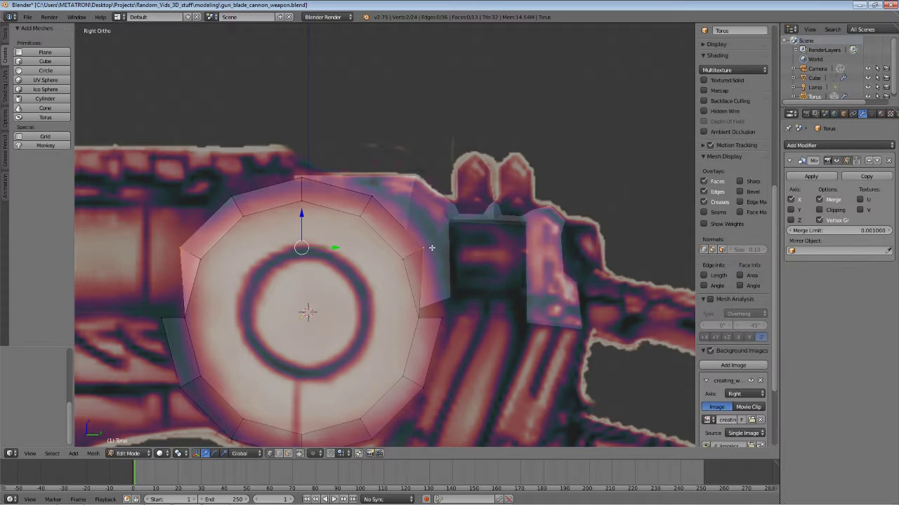
pyautogui.moveTo(302, 213); pyautogui.dragTo(302, 218)
pyautogui.press('Escape')
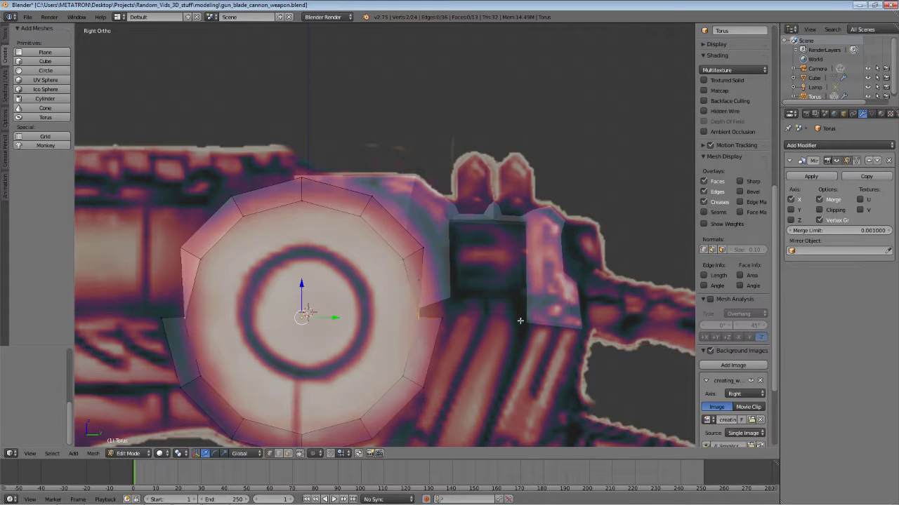
pyautogui.press('s')
pyautogui.press('Escape')
pyautogui.keyDown('shift'); pyautogui.rightClick(403, 259); pyautogui.keyUp('shift')
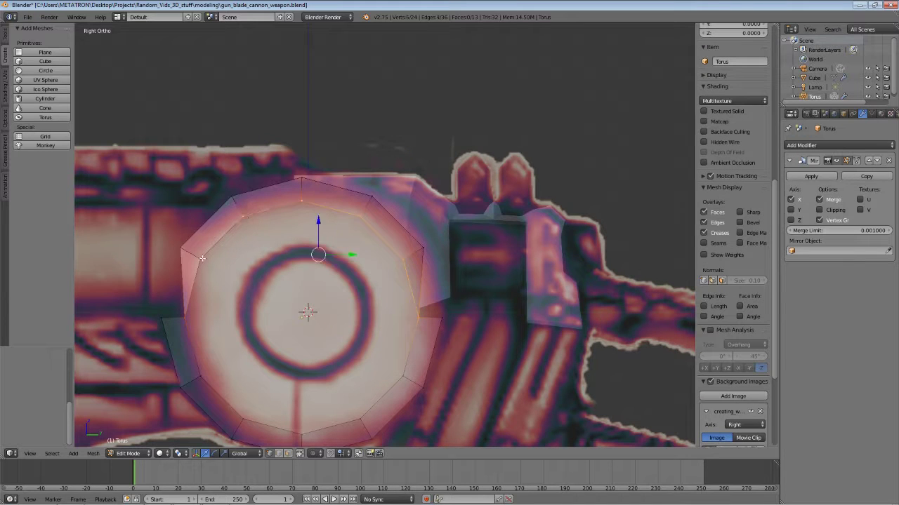
pyautogui.keyDown('shift'); pyautogui.rightClick(400, 379); pyautogui.keyUp('shift')
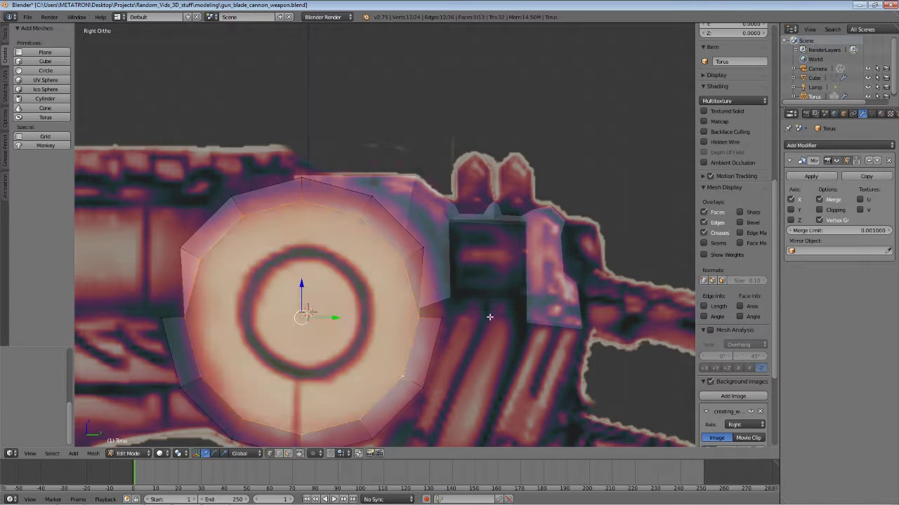
pyautogui.press('s')
pyautogui.click(509, 317)
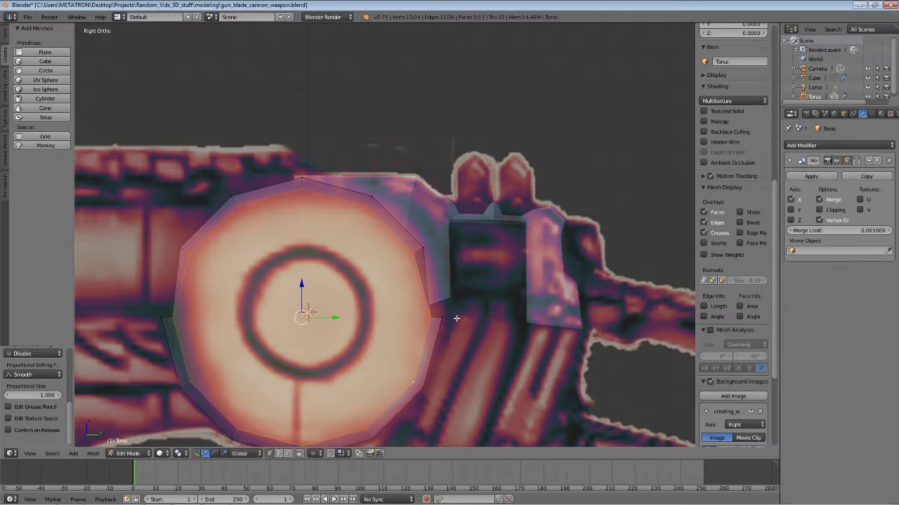
# Step: Shrink the chamber loop slightly, then rescale it against the reference in side view
pyautogui.press('s')
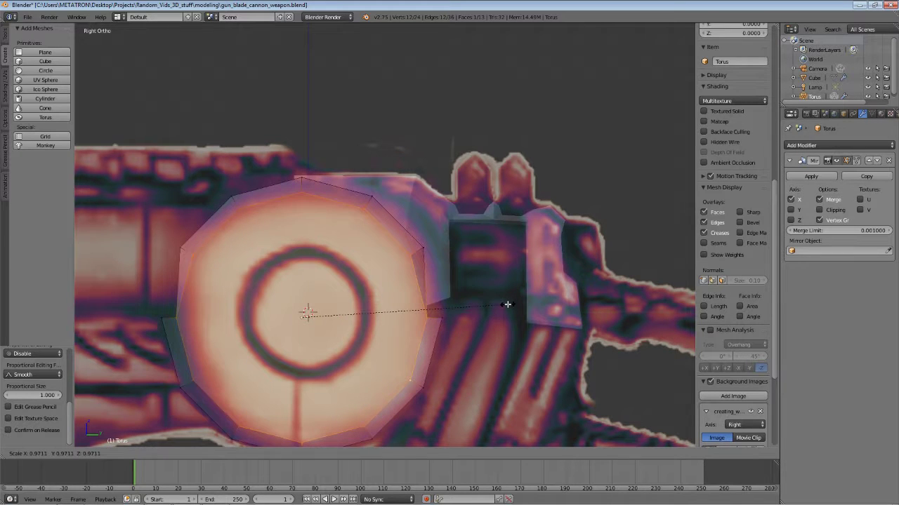
pyautogui.click(507, 304)
pyautogui.moveTo(505, 305)
pyautogui.mouseDown(button='middle')
pyautogui.moveTo(460, 280)
pyautogui.moveTo(482, 237)
pyautogui.moveTo(435, 308)
pyautogui.moveTo(466, 315)
pyautogui.mouseUp(button='middle')
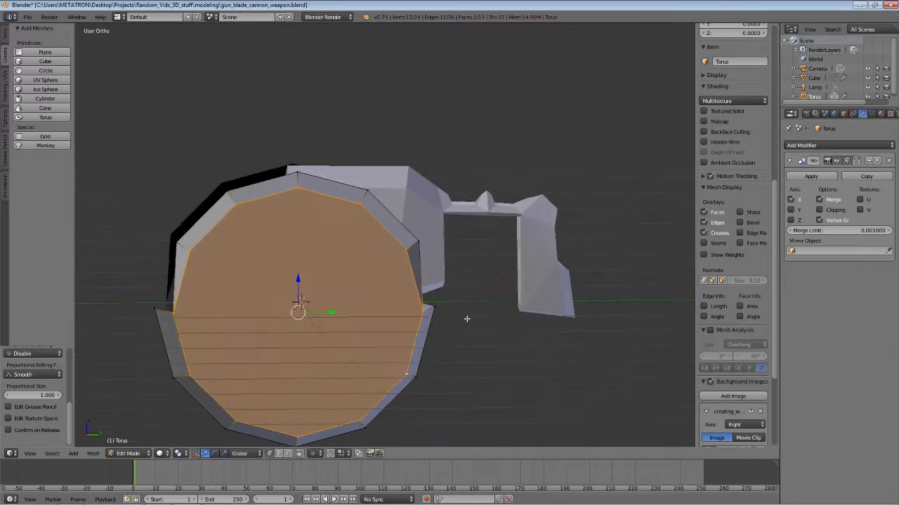
pyautogui.press('KP_3')
pyautogui.press('s')
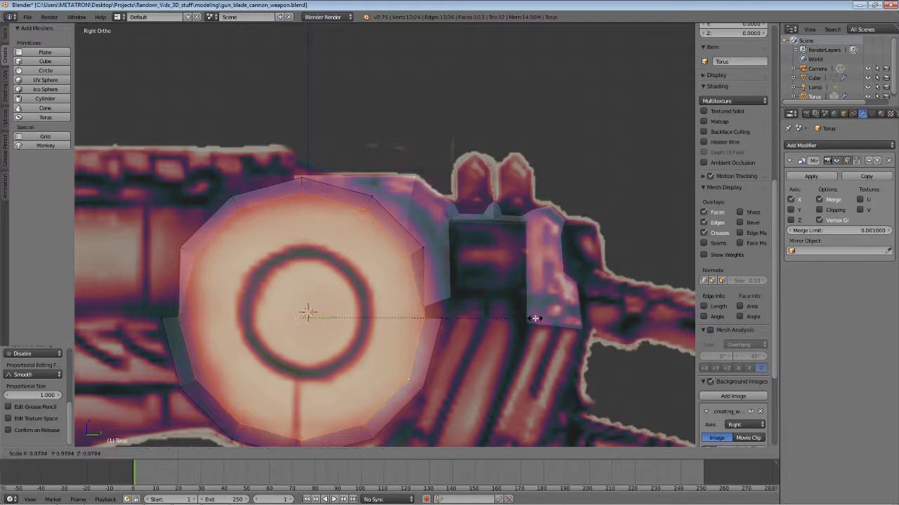
pyautogui.click(533, 319)
pyautogui.moveTo(533, 319)
pyautogui.mouseDown(button='middle')
pyautogui.moveTo(471, 316)
pyautogui.moveTo(401, 335)
pyautogui.moveTo(431, 259)
pyautogui.moveTo(464, 345)
pyautogui.moveTo(613, 313)
pyautogui.moveTo(408, 262)
pyautogui.moveTo(381, 297)
pyautogui.mouseUp(button='middle')
# Step: Select a torus rim vertex in side view and resize it twice to fit the hub outline
pyautogui.press('a')
pyautogui.press('KP_3')
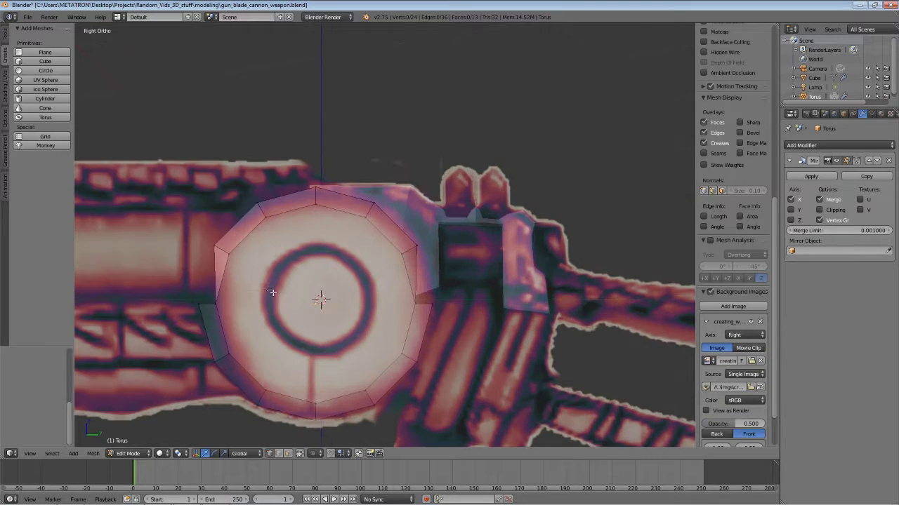
pyautogui.rightClick(214, 248)
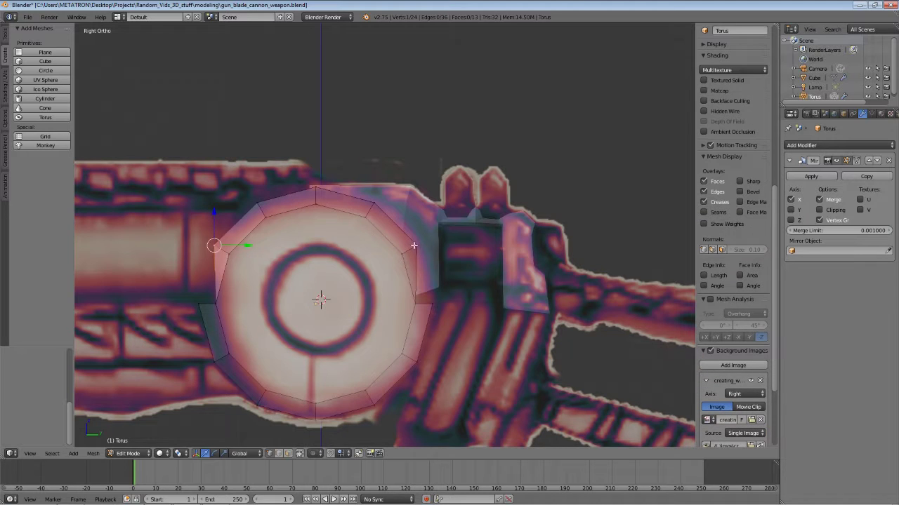
pyautogui.press('s')
pyautogui.click(487, 251)
pyautogui.press('s')
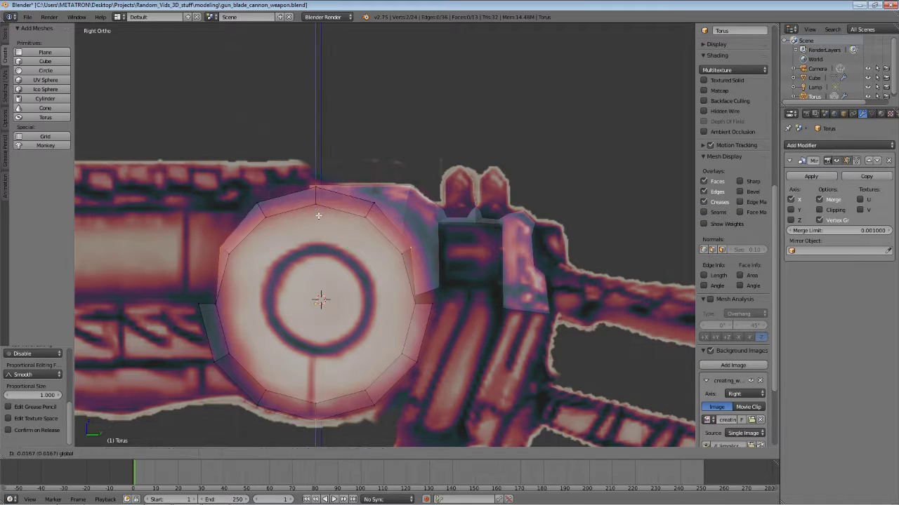
pyautogui.click(530, 265)
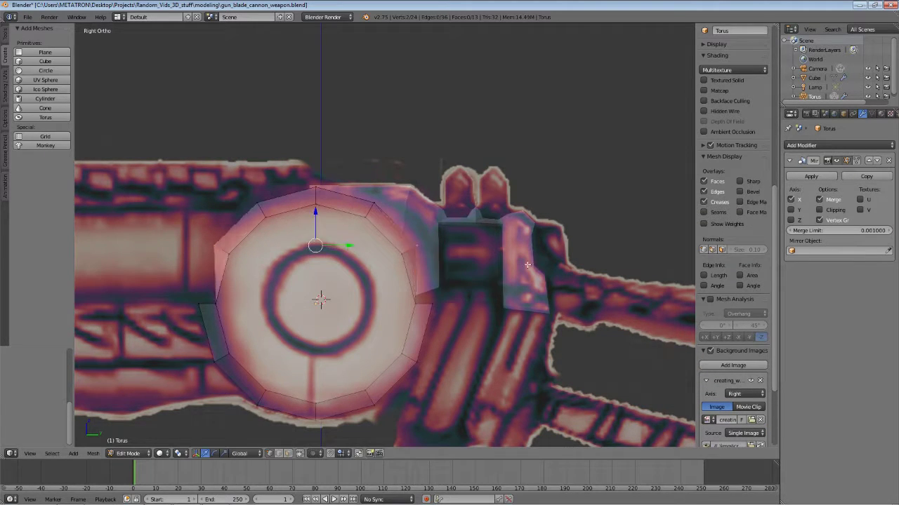
# Step: Select the whole torus and shrink it slightly to match the reference hub
pyautogui.press('a')
pyautogui.press('a')
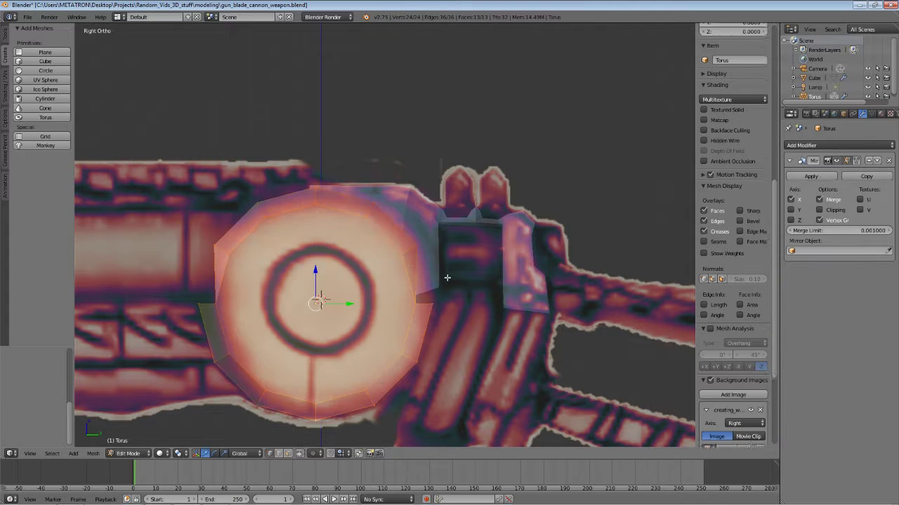
pyautogui.press('s')
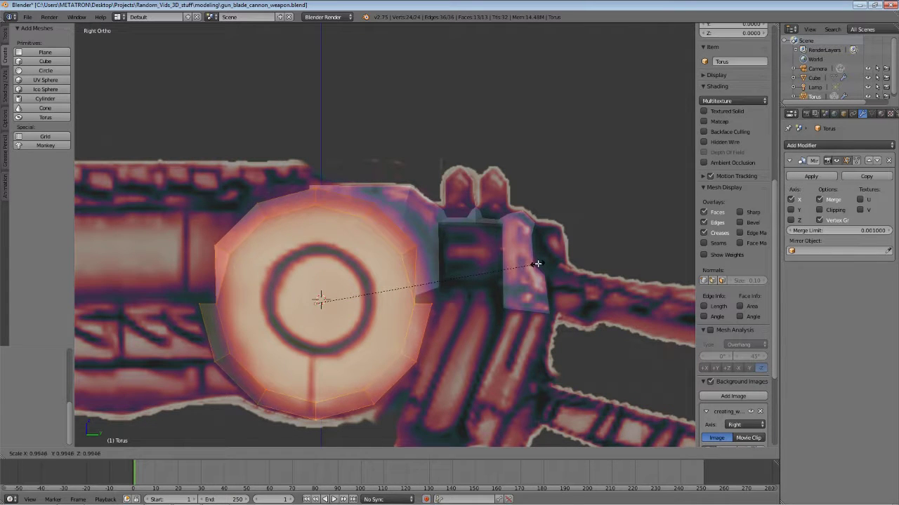
pyautogui.click(538, 263)
pyautogui.moveTo(537, 264)
pyautogui.mouseDown(button='middle')
pyautogui.moveTo(389, 283)
pyautogui.moveTo(389, 254)
pyautogui.moveTo(255, 293)
pyautogui.moveTo(175, 265)
pyautogui.moveTo(186, 276)
pyautogui.moveTo(327, 251)
pyautogui.moveTo(316, 263)
pyautogui.moveTo(347, 257)
pyautogui.moveTo(361, 273)
pyautogui.moveTo(373, 261)
pyautogui.moveTo(365, 236)
pyautogui.moveTo(346, 335)
pyautogui.moveTo(307, 303)
pyautogui.moveTo(351, 279)
pyautogui.moveTo(437, 306)
pyautogui.moveTo(295, 330)
pyautogui.moveTo(237, 297)
pyautogui.moveTo(447, 228)
pyautogui.mouseUp(button='middle')
# Step: Switch to Object Mode, select the Cube gun body, and enter Edit Mode on it
pyautogui.click(127, 453)
pyautogui.click(129, 442)
pyautogui.rightClick(366, 237)
pyautogui.click(134, 453)
pyautogui.click(133, 432)
pyautogui.scroll(4, 377, 305)
pyautogui.scroll(2, 391, 287)
# Step: Move a body vertex into place along the X axis, then return to the side view
pyautogui.rightClick(401, 195)
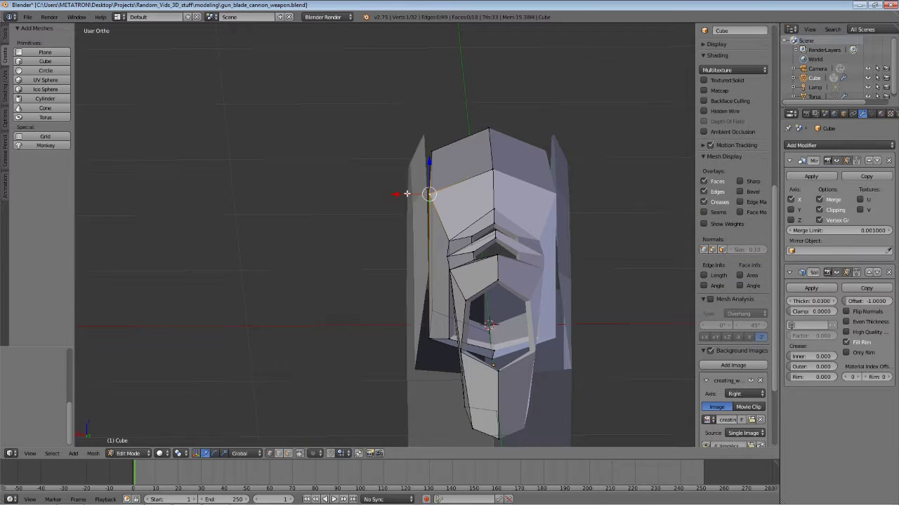
pyautogui.moveTo(401, 194); pyautogui.dragTo(407, 195, button='right')
pyautogui.moveTo(407, 195)
pyautogui.mouseDown(button='middle')
pyautogui.moveTo(495, 254)
pyautogui.moveTo(582, 237)
pyautogui.moveTo(492, 296)
pyautogui.moveTo(499, 209)
pyautogui.mouseUp(button='middle')
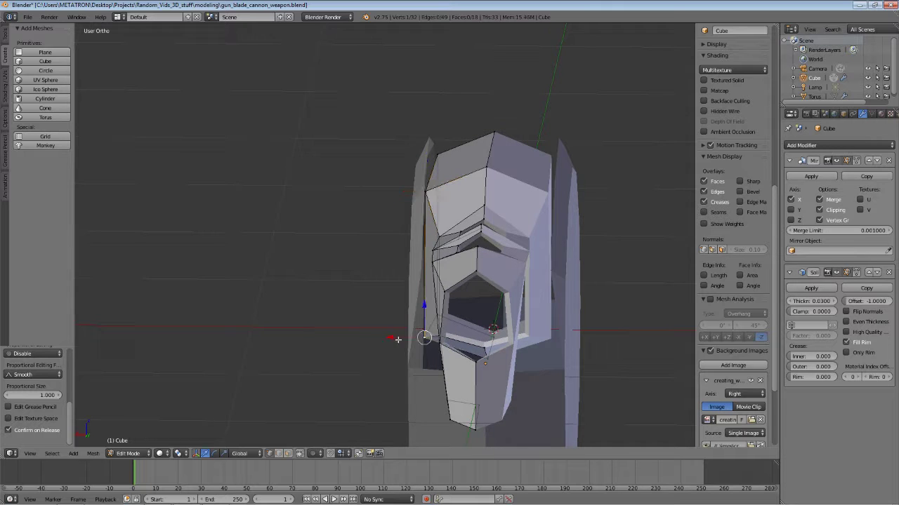
pyautogui.moveTo(415, 291)
pyautogui.mouseDown(button='middle')
pyautogui.moveTo(520, 300)
pyautogui.moveTo(604, 343)
pyautogui.moveTo(339, 352)
pyautogui.mouseUp(button='middle')
pyautogui.moveTo(343, 239); pyautogui.dragTo(372, 311, button='middle')
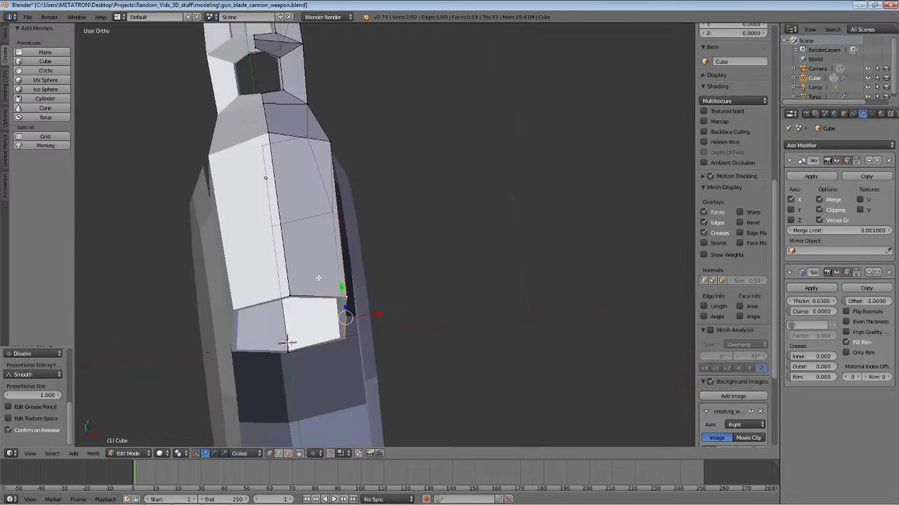
pyautogui.press('g')
pyautogui.press('x')
pyautogui.click(376, 308)
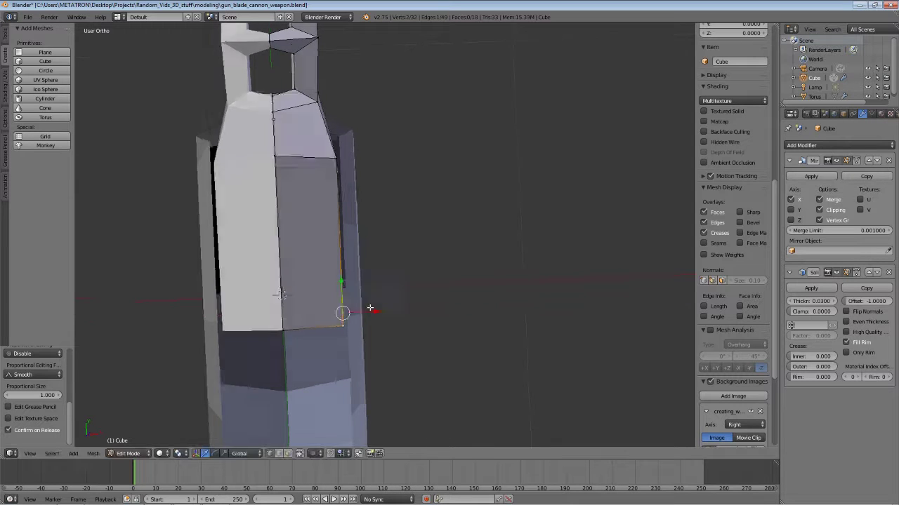
pyautogui.moveTo(375, 308)
pyautogui.mouseDown(button='middle')
pyautogui.moveTo(566, 207)
pyautogui.moveTo(394, 237)
pyautogui.mouseUp(button='middle')
pyautogui.press('KP_3')
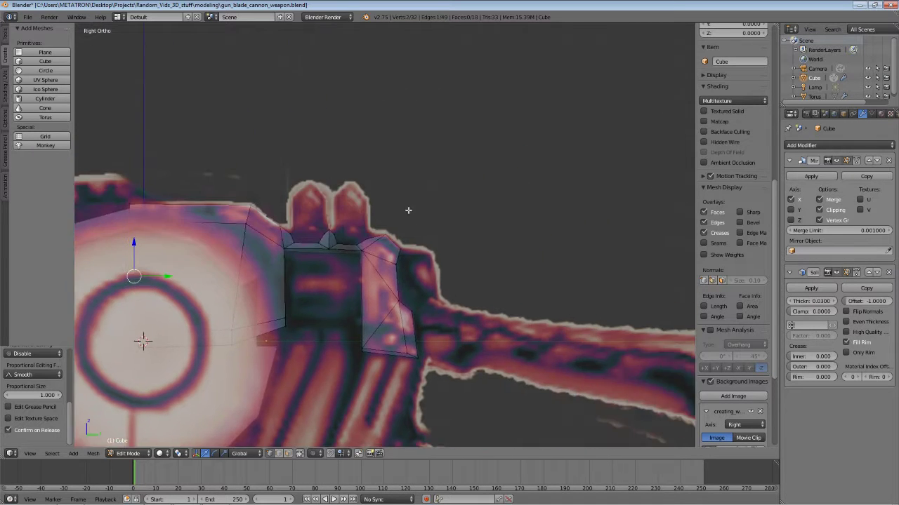
# Step: Move a vertex on the rear block's edge along the Y axis onto the reference outline
pyautogui.scroll(4, 395, 237)
pyautogui.rightClick(437, 316)
pyautogui.keyDown('shift'); pyautogui.moveTo(436, 316); pyautogui.dragTo(415, 295, button='middle'); pyautogui.keyUp('shift')
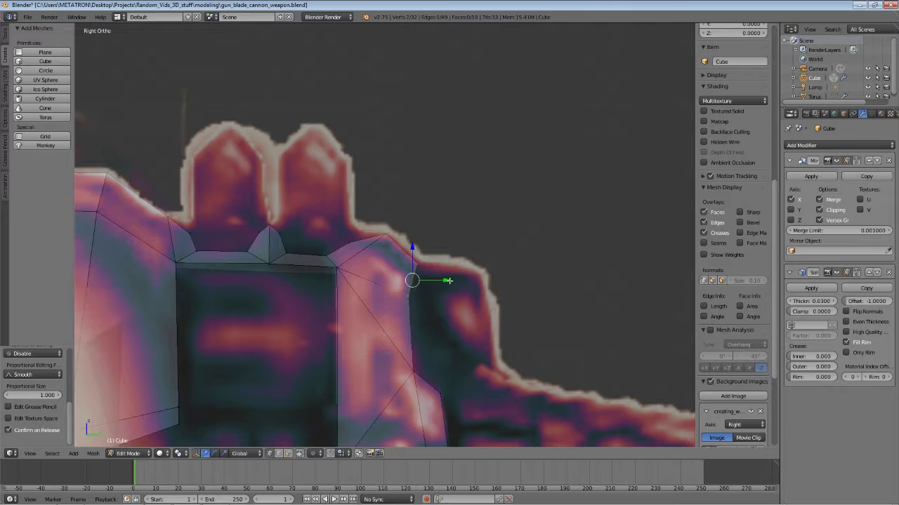
pyautogui.press('g')
pyautogui.press('y')
pyautogui.click(415, 281)
pyautogui.press('g')
pyautogui.press('y')
pyautogui.click(444, 299)
# Step: Drag the rear block's lower vertices down to follow the reference outline
pyautogui.scroll(-2, 445, 298)
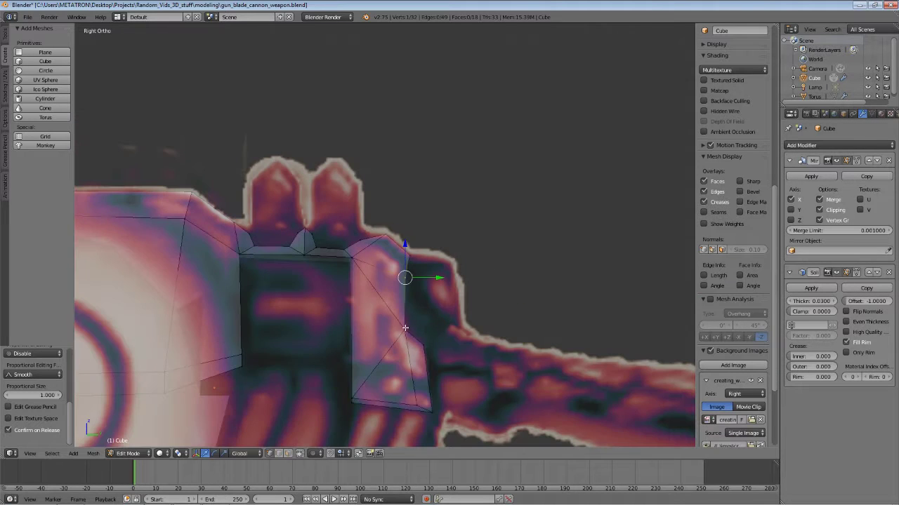
pyautogui.rightClick(418, 337)
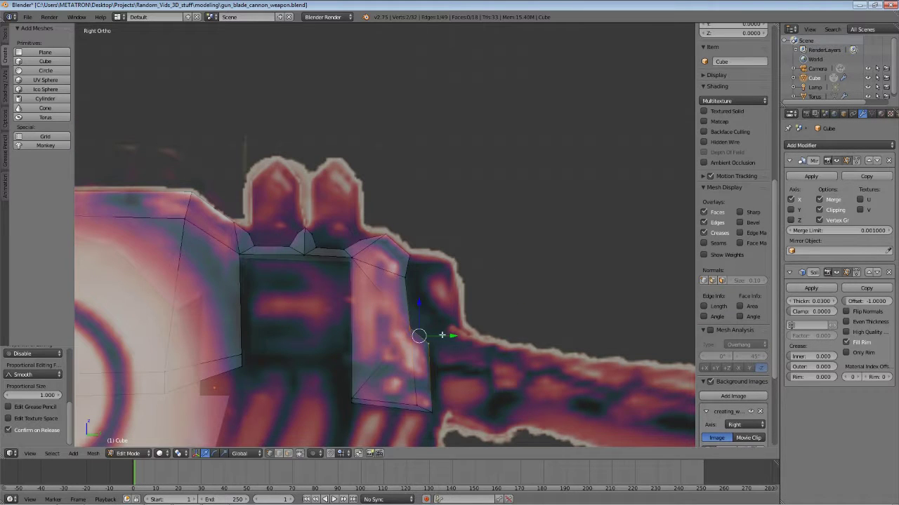
pyautogui.press('g')
pyautogui.click(435, 412)
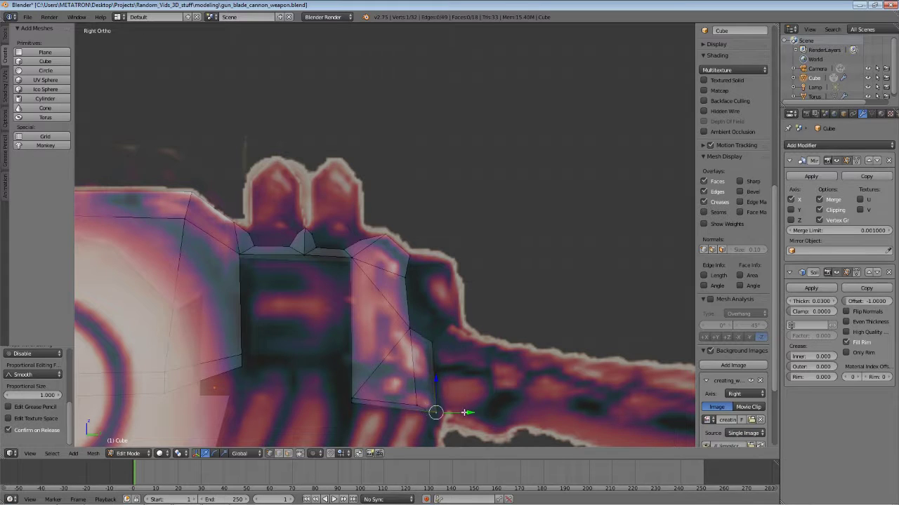
pyautogui.keyDown('shift'); pyautogui.rightClick(418, 351); pyautogui.keyUp('shift')
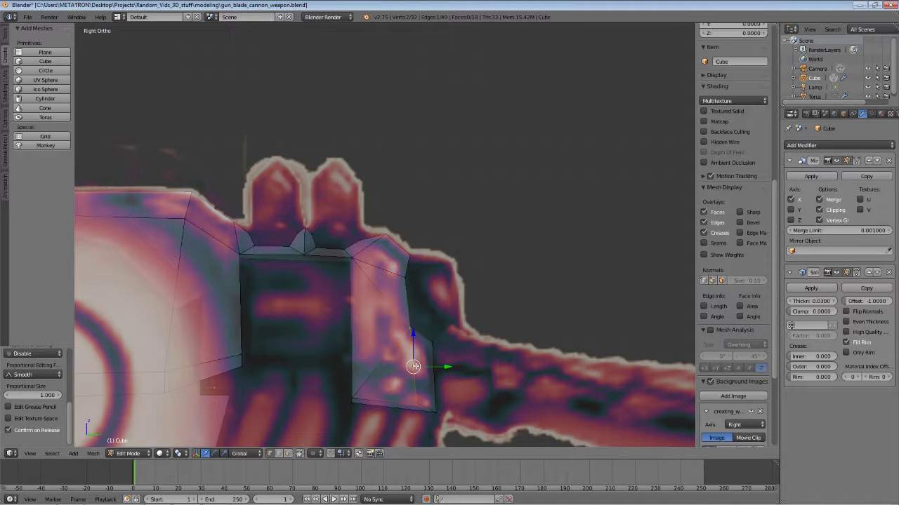
pyautogui.press('g')
pyautogui.click(417, 326)
pyautogui.moveTo(416, 327)
pyautogui.mouseDown(button='middle')
pyautogui.moveTo(381, 351)
pyautogui.moveTo(427, 250)
pyautogui.mouseUp(button='middle')
pyautogui.press('KP_3')
pyautogui.scroll(-4, 403, 247)
# Step: Return to Object Mode and inspect the model against the side-view reference around the hub
pyautogui.press('Tab')
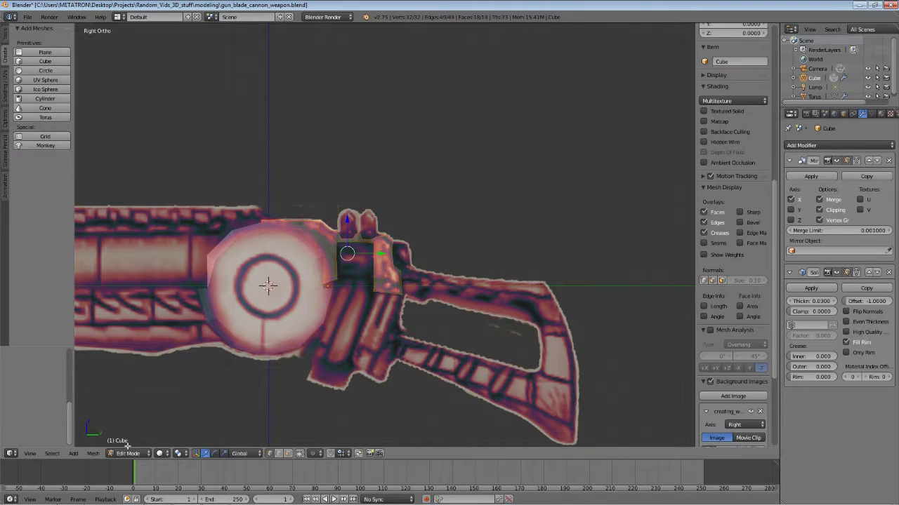
pyautogui.scroll(-1, 363, 246)
pyautogui.moveTo(363, 245); pyautogui.dragTo(463, 246, button='middle')
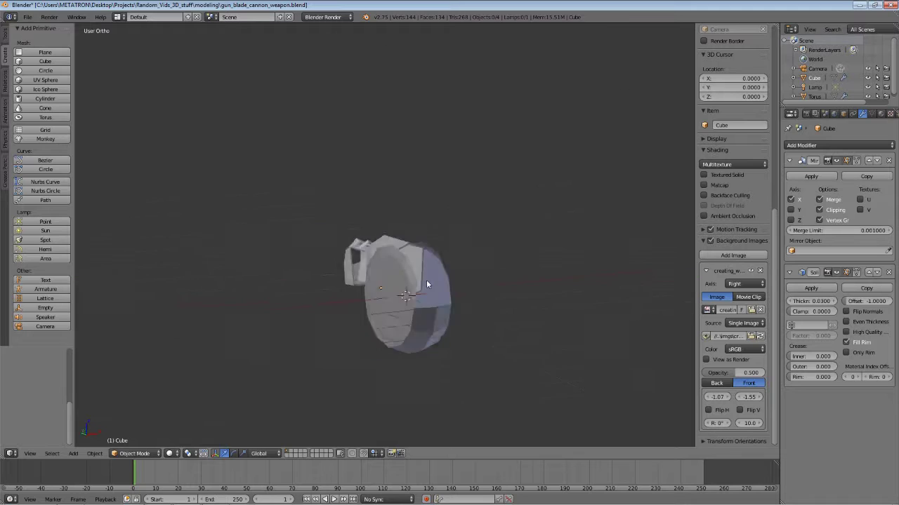
pyautogui.press('KP_3')
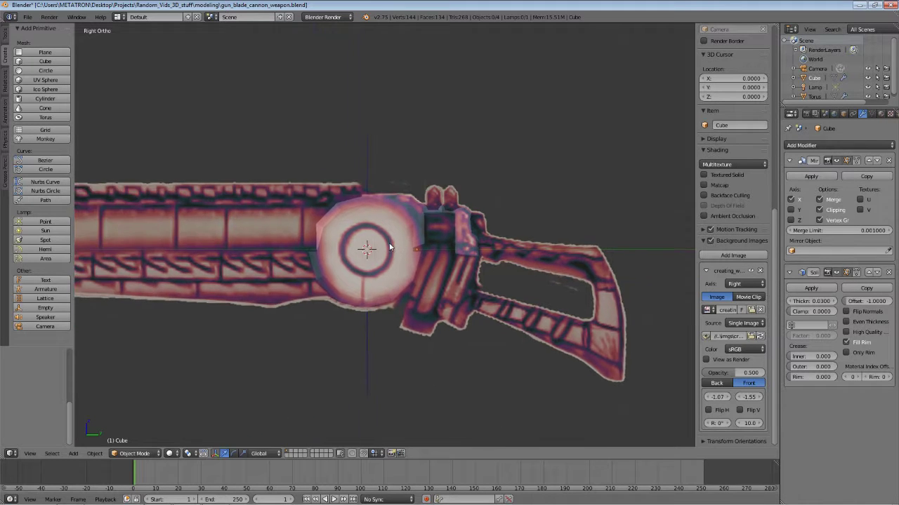
pyautogui.scroll(-3, 370, 250)
pyautogui.scroll(7, 371, 250)
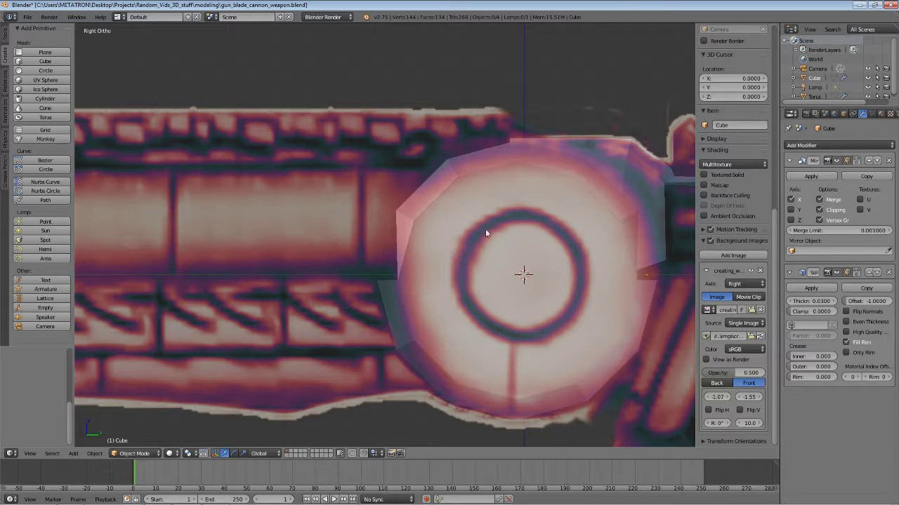
pyautogui.keyDown('shift'); pyautogui.moveTo(485, 229); pyautogui.dragTo(415, 246, button='middle'); pyautogui.keyUp('shift')
pyautogui.scroll(1, 393, 255)
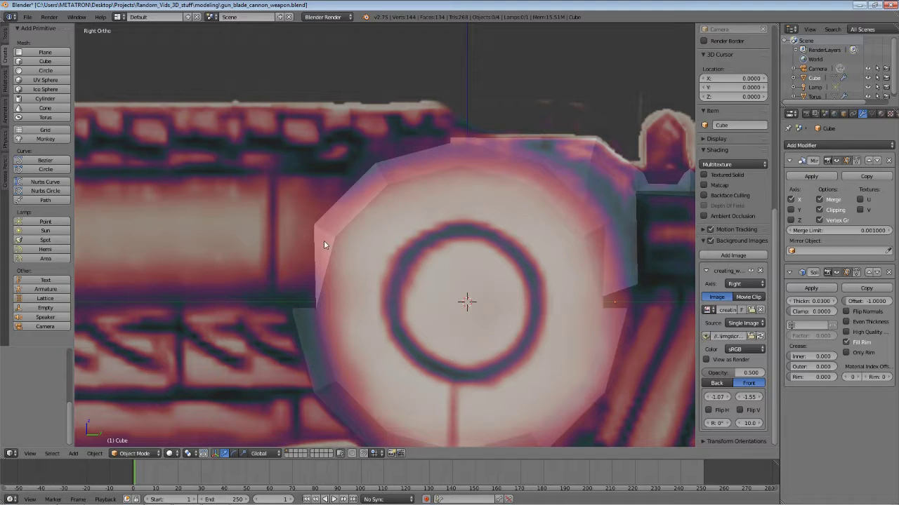
pyautogui.scroll(-7, 397, 242)
pyautogui.scroll(-2, 401, 242)
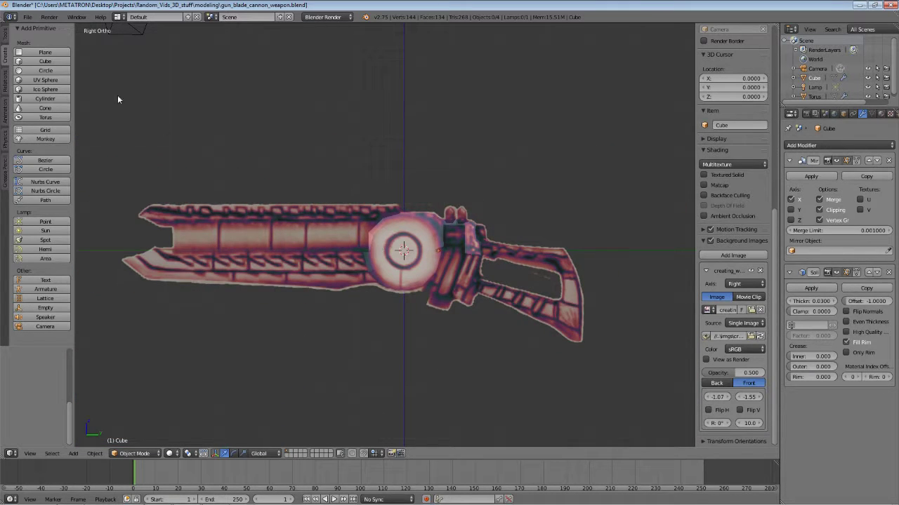
# Step: Save the file as gun_blade_cannon_weapon.blend from the File menu
pyautogui.click(27, 17)
pyautogui.click(41, 89)
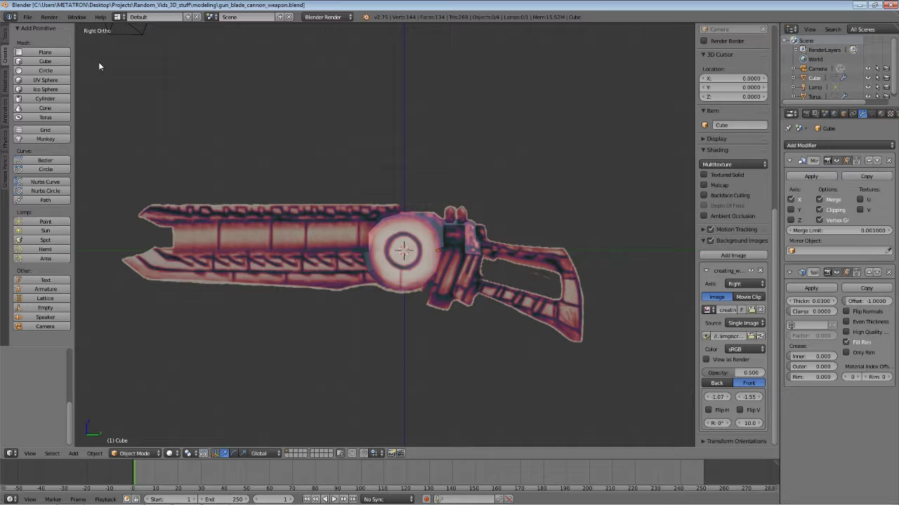
pyautogui.click(28, 17)
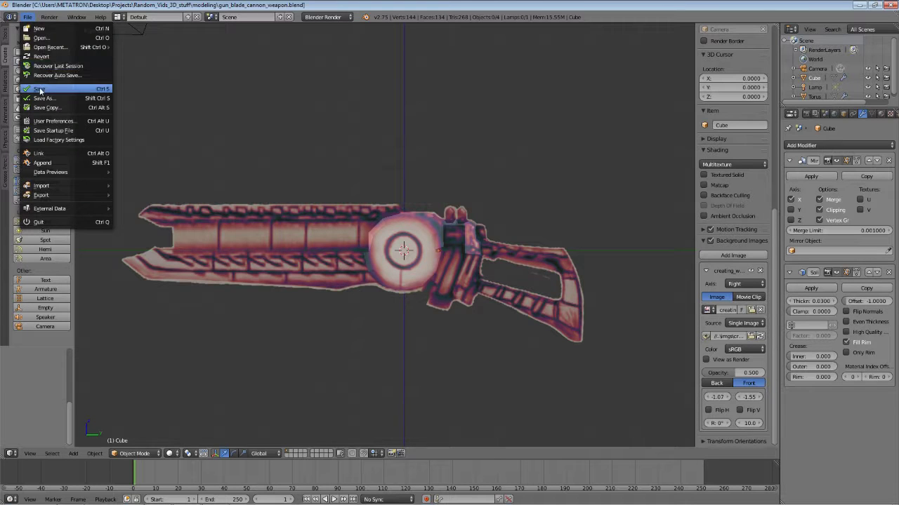